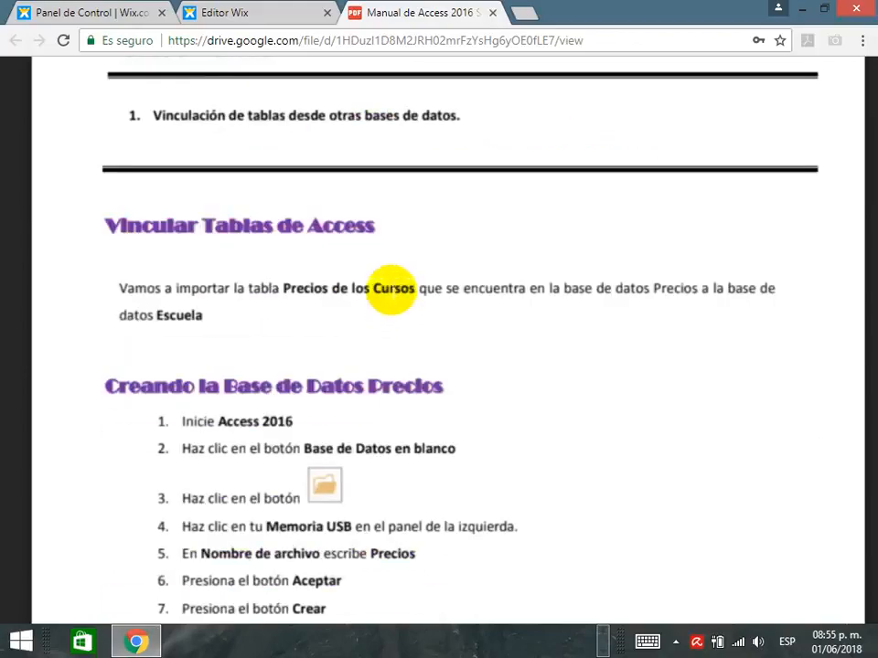
Step: Read through the Access 2016 manual's session 29 instructions on linking the Precios de Cursos table to the Escuela database
{"action": "scroll", "coordinate": [391, 294], "scroll_direction": "down", "scroll_amount": 15}
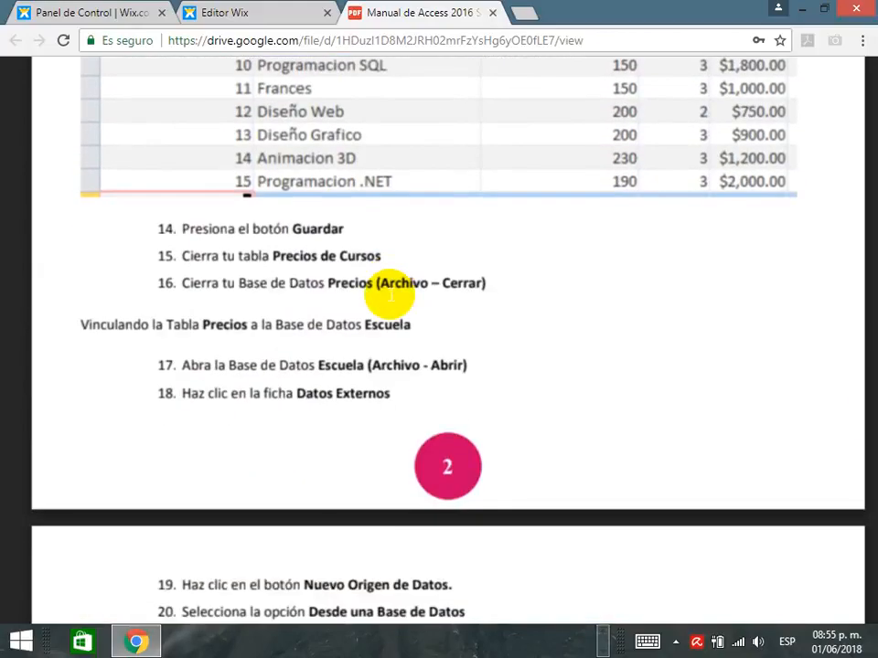
{"action": "scroll", "coordinate": [392, 298], "scroll_direction": "down", "scroll_amount": 15}
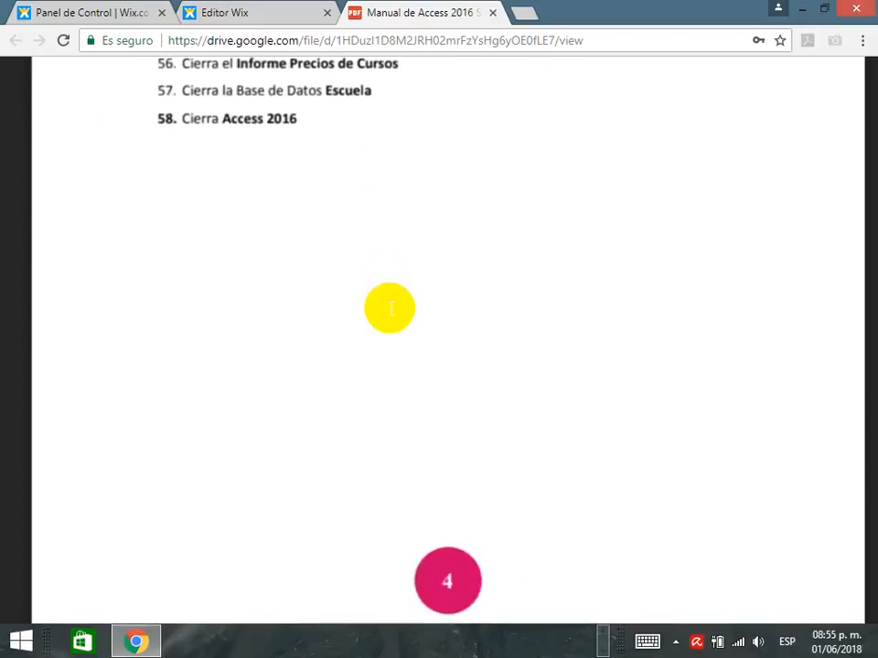
{"action": "scroll", "coordinate": [389, 298], "scroll_direction": "up", "scroll_amount": 15}
{"action": "scroll", "coordinate": [390, 308], "scroll_direction": "up", "scroll_amount": 10}
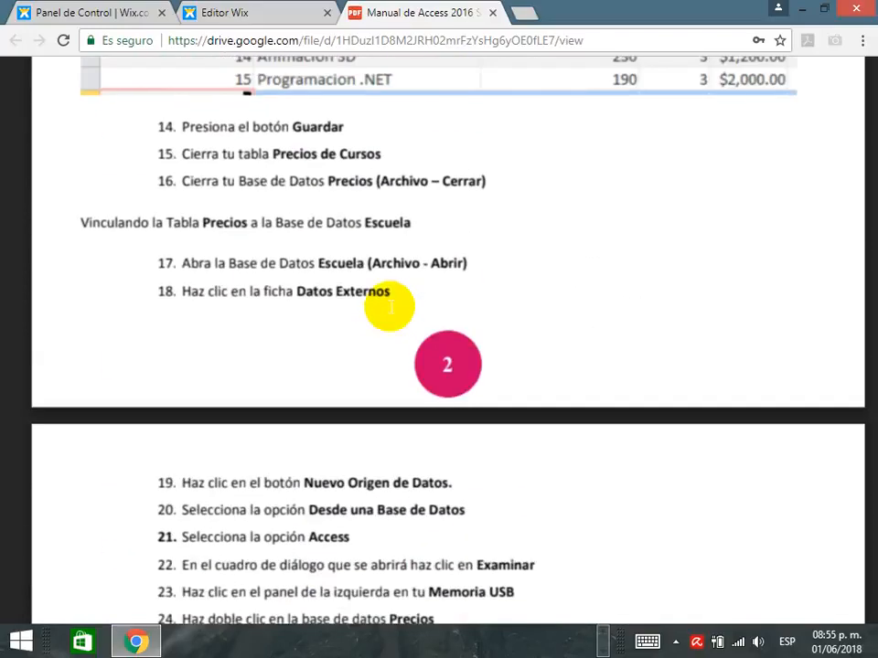
{"action": "scroll", "coordinate": [390, 306], "scroll_direction": "up", "scroll_amount": 2}
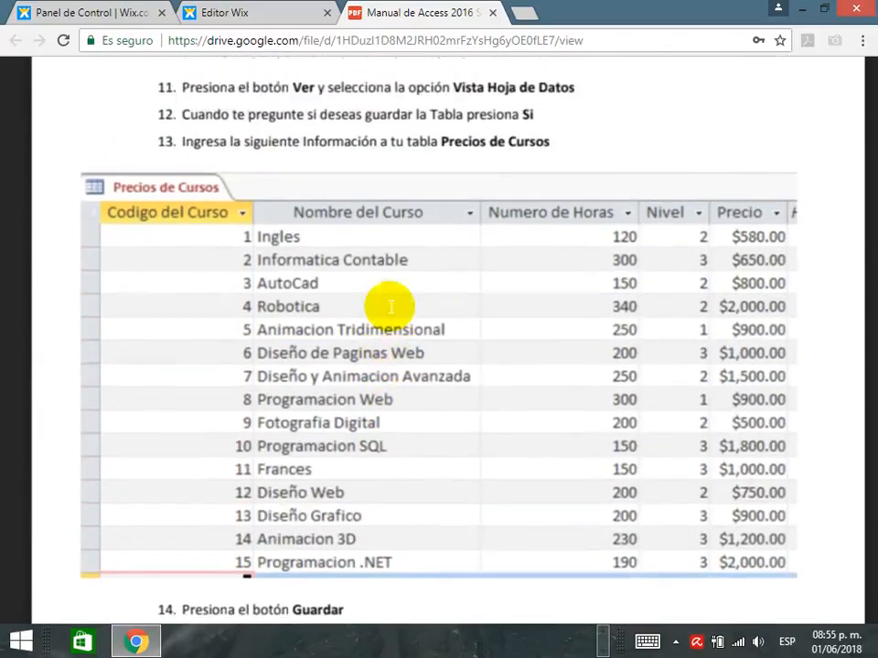
{"action": "scroll", "coordinate": [390, 308], "scroll_direction": "up", "scroll_amount": 10}
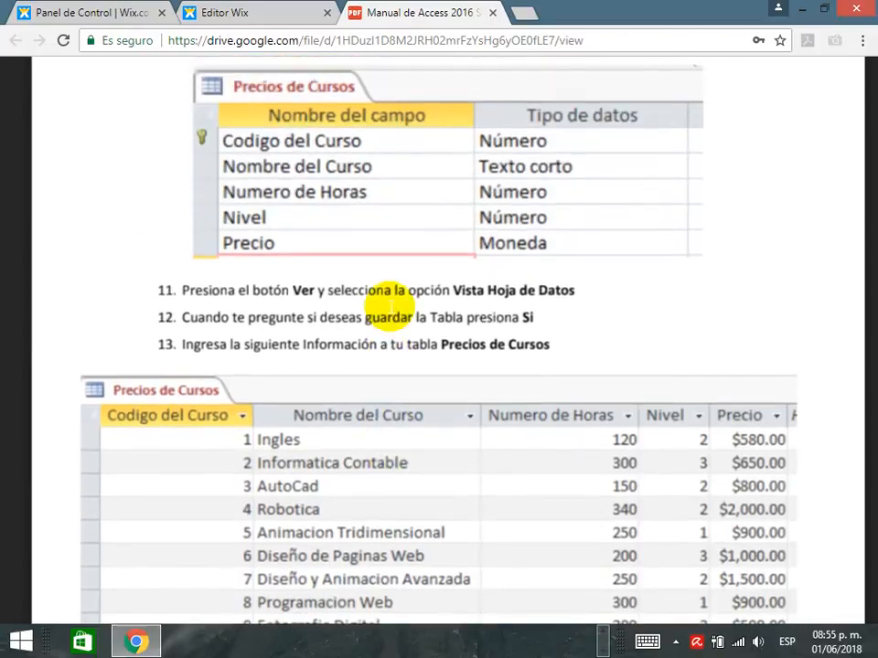
{"action": "scroll", "coordinate": [389, 308], "scroll_direction": "up", "scroll_amount": 5}
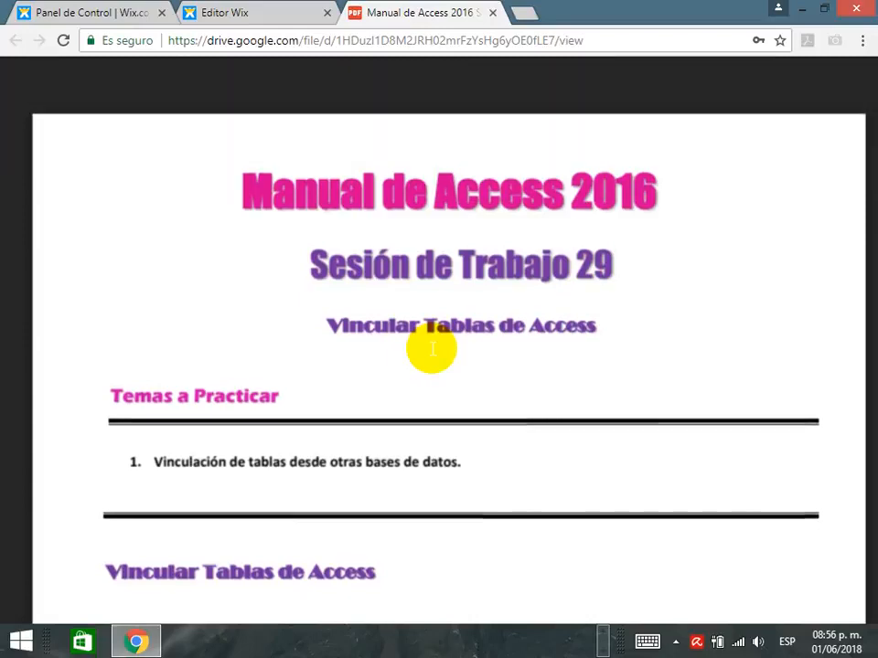
{"action": "scroll", "coordinate": [431, 348], "scroll_direction": "down", "scroll_amount": 1}
{"action": "scroll", "coordinate": [430, 348], "scroll_direction": "up", "scroll_amount": 1}
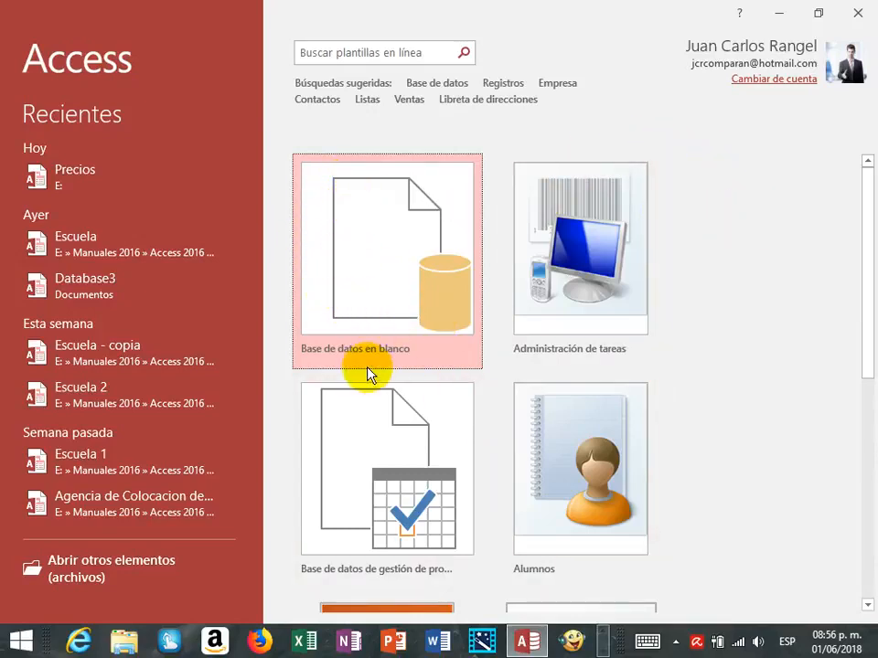
Step: Create a blank database named Precios in the Escritorio folder
{"action": "left_click", "coordinate": [363, 264]}
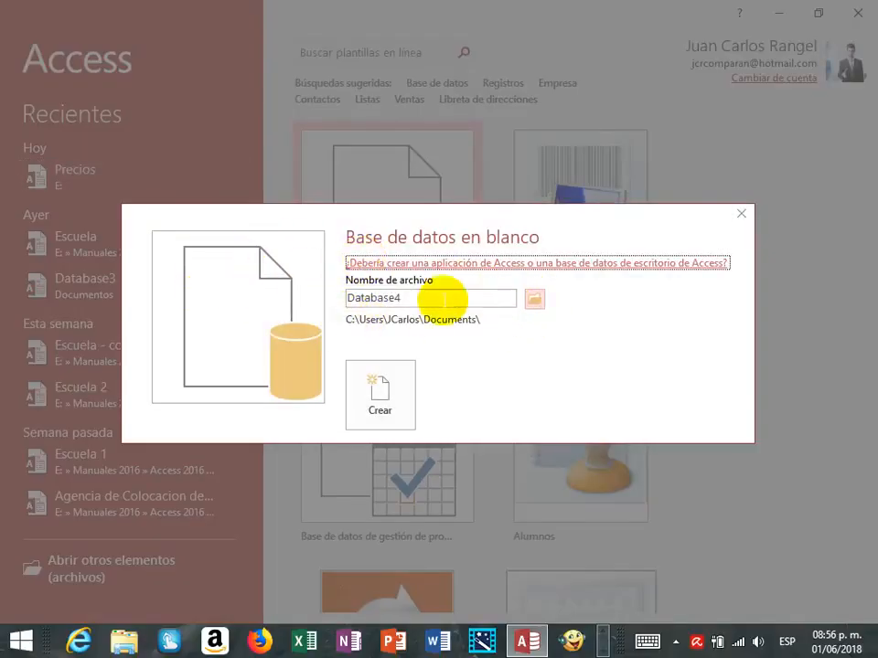
{"action": "left_click", "coordinate": [534, 303]}
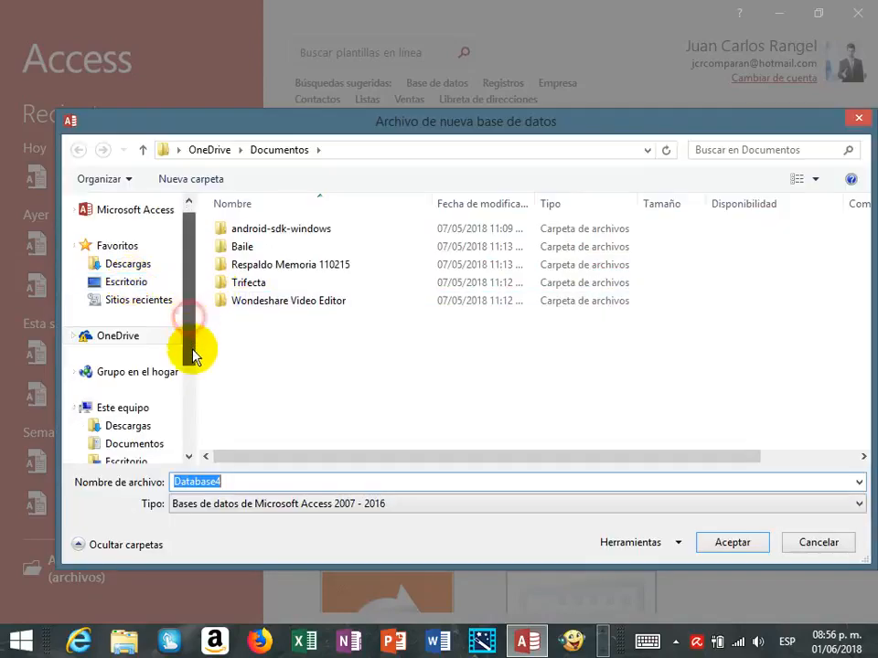
{"action": "left_click_drag", "start_coordinate": [192, 349], "coordinate": [187, 259]}
{"action": "left_click", "coordinate": [116, 285]}
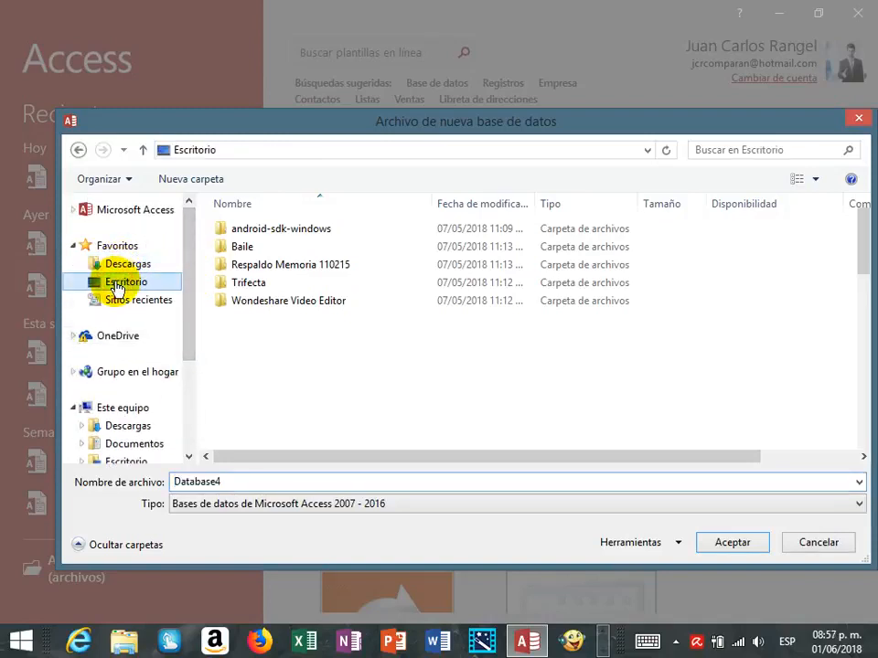
{"action": "double_click", "coordinate": [242, 482]}
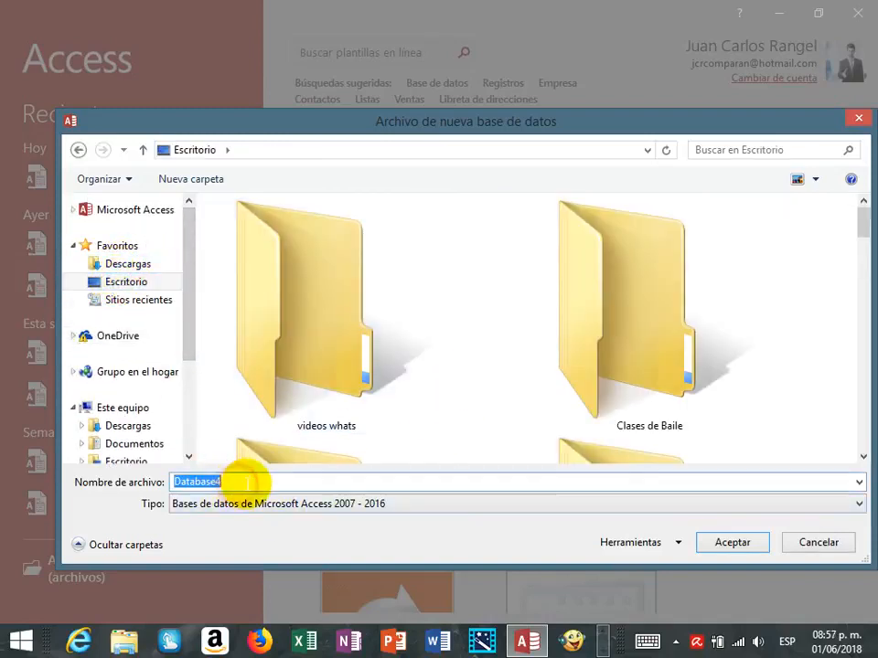
{"action": "type", "text": "Precios"}
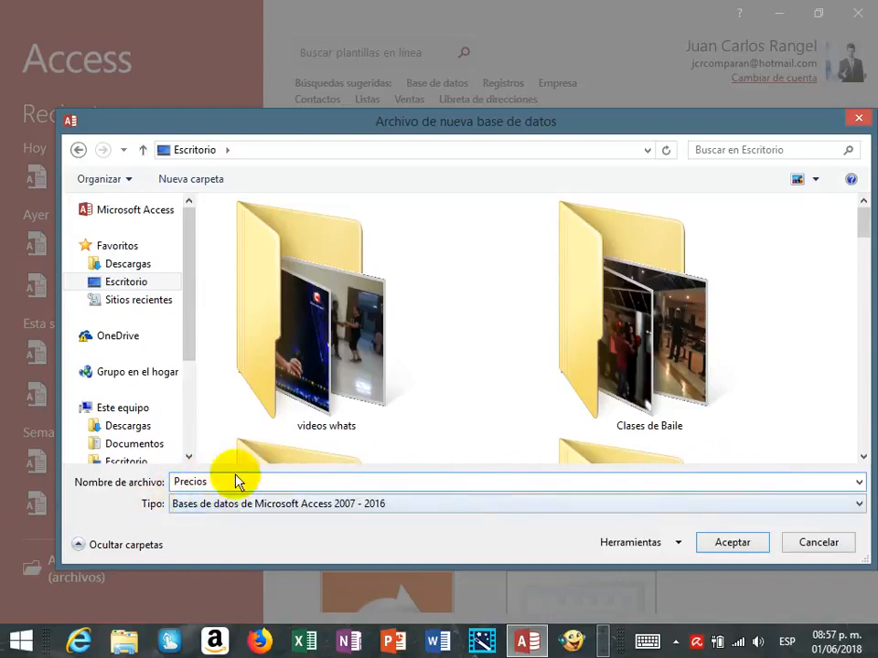
{"action": "left_click", "coordinate": [740, 546]}
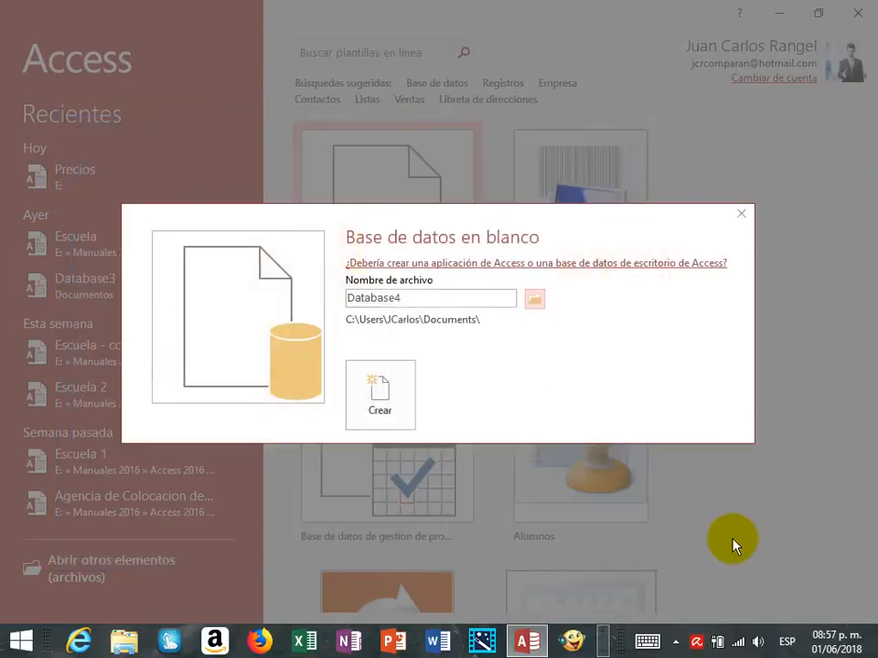
{"action": "left_click", "coordinate": [382, 403]}
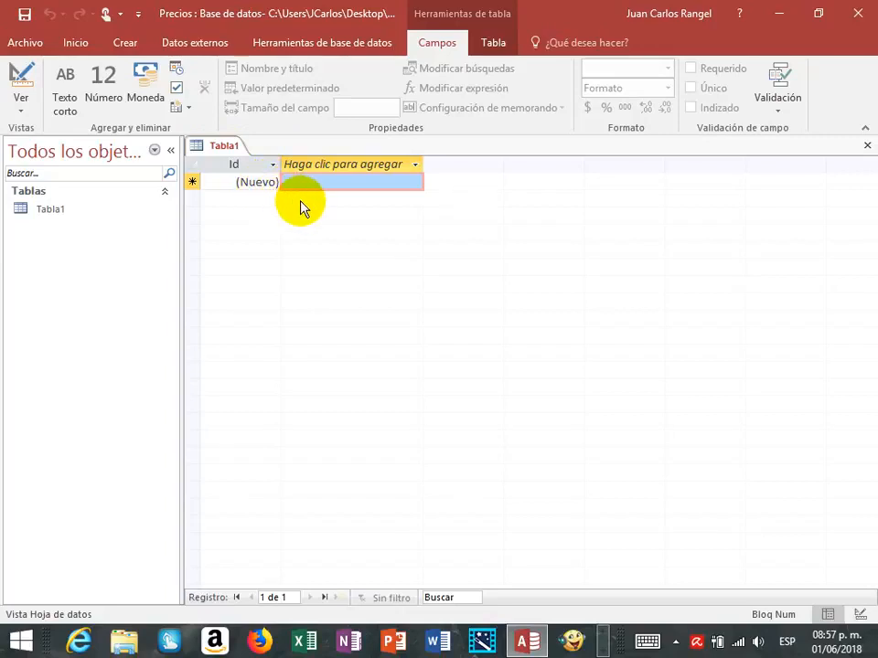
Step: Switch the new table to Design view, saving it as Precios de Cursos
{"action": "left_click", "coordinate": [24, 112]}
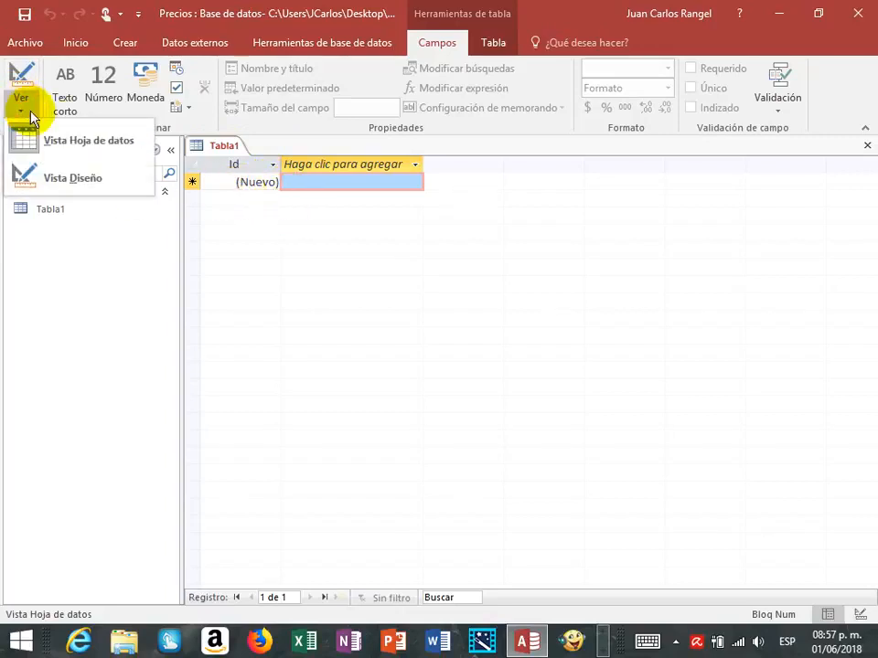
{"action": "left_click", "coordinate": [101, 176]}
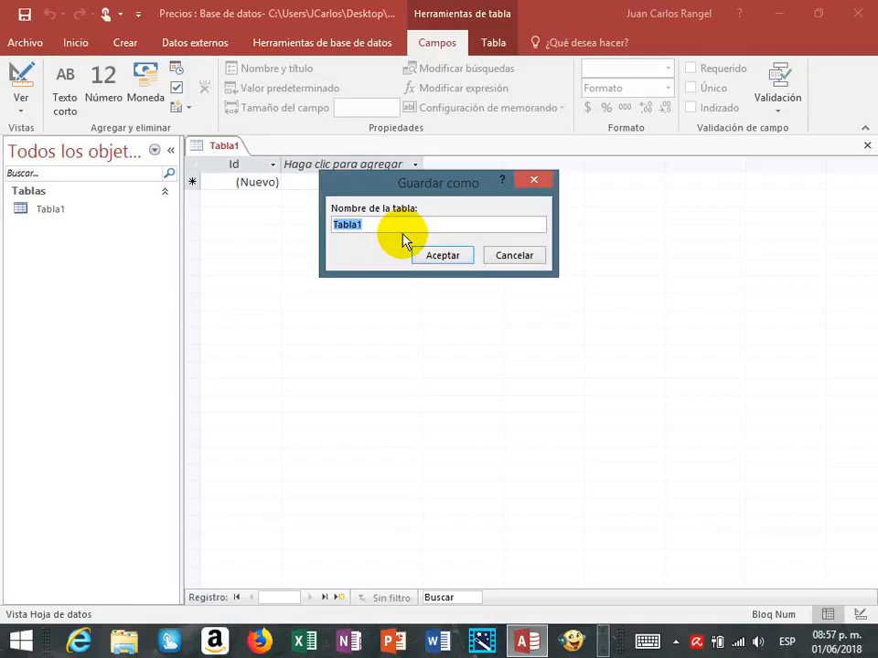
{"action": "type", "text": "Precios de Cursos"}
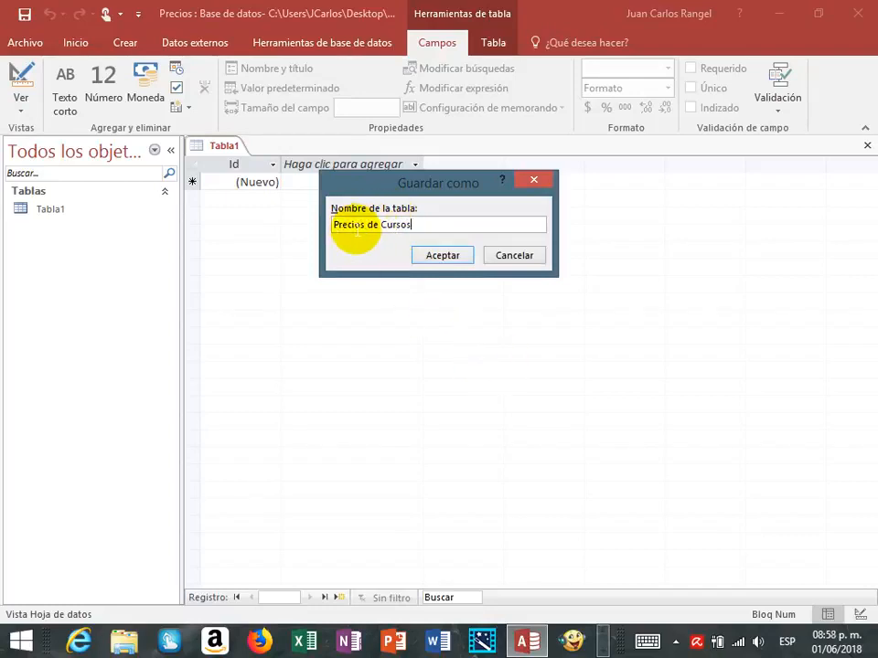
{"action": "left_click", "coordinate": [433, 258]}
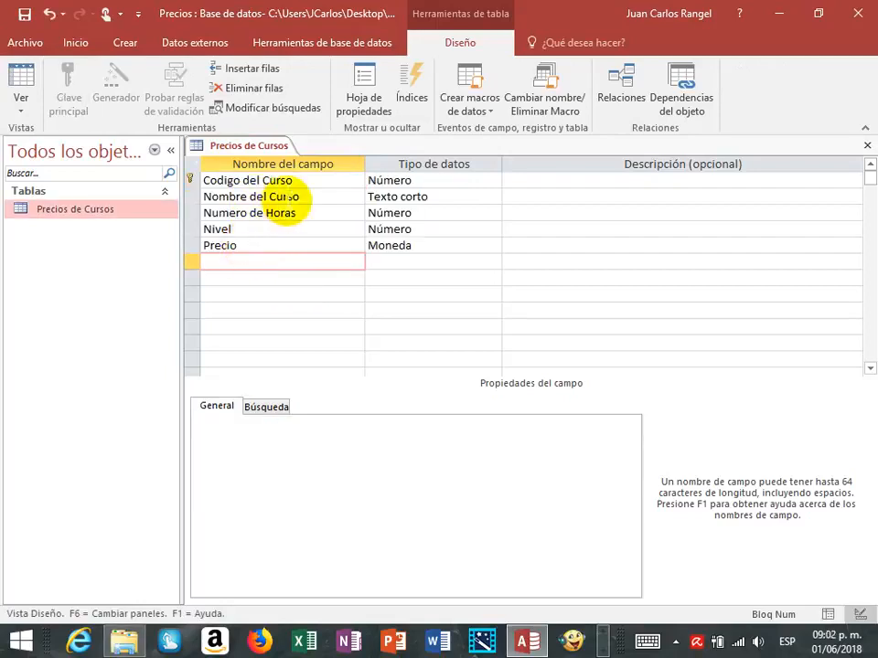
Step: Check the Codigo del Curso and Precio fields, and switch the table to Datasheet view, saving its design
{"action": "left_click", "coordinate": [325, 181]}
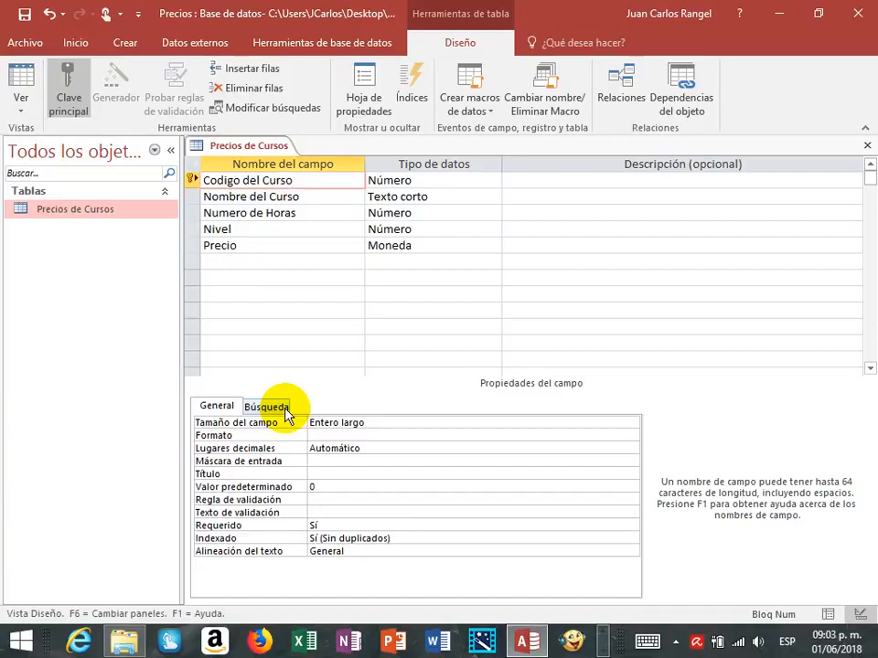
{"action": "left_click", "coordinate": [255, 243]}
{"action": "left_click", "coordinate": [20, 108]}
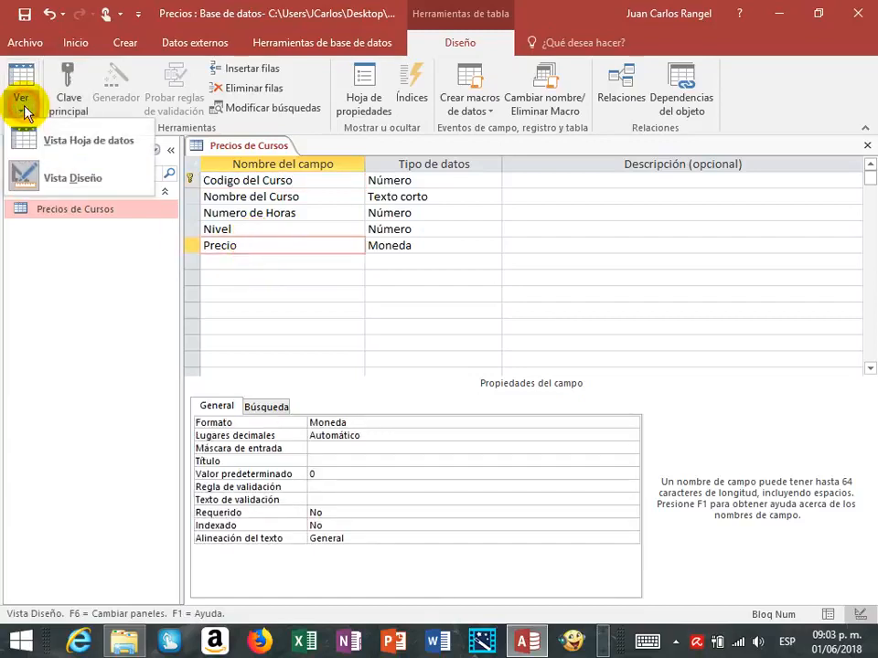
{"action": "left_click", "coordinate": [80, 140]}
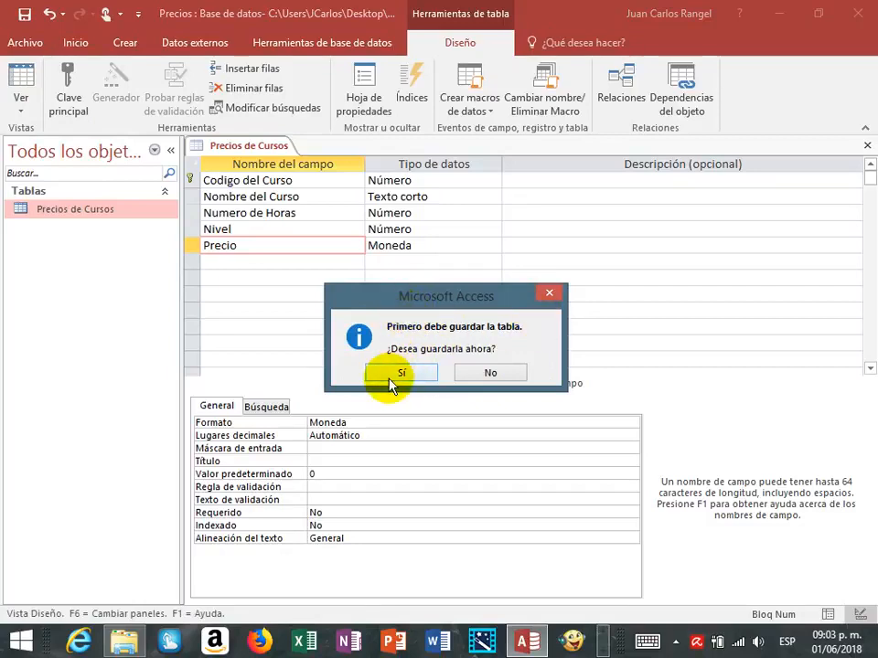
{"action": "left_click", "coordinate": [399, 374]}
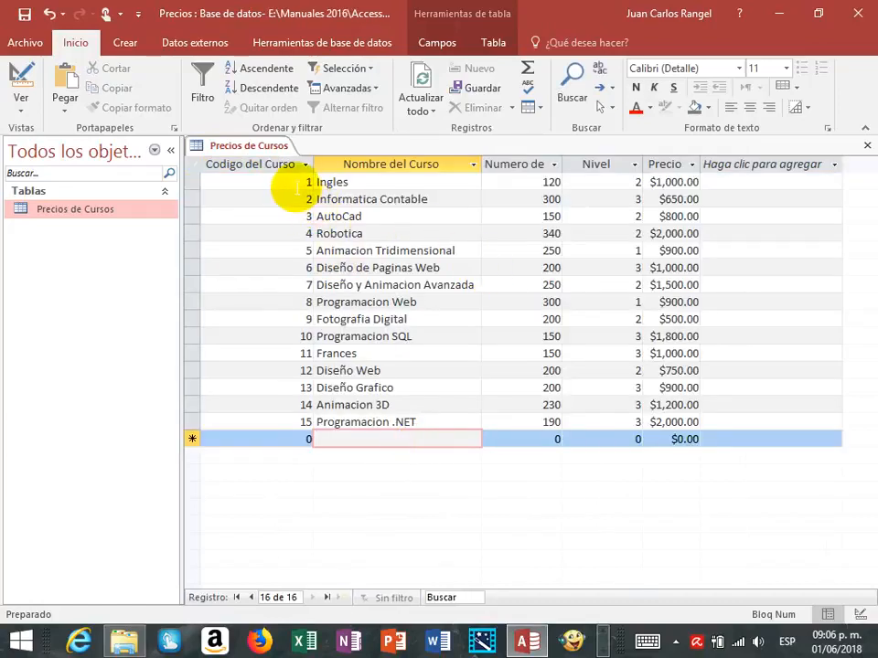
Step: Close the Precios database along with its Precios de Cursos table, and open the Escuela database
{"action": "left_click", "coordinate": [299, 184]}
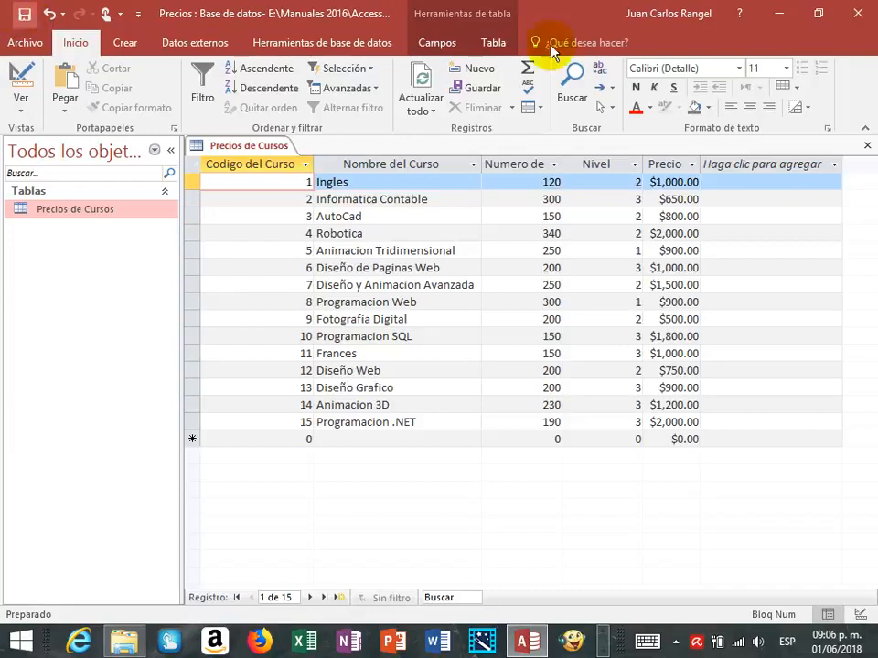
{"action": "left_click", "coordinate": [865, 144]}
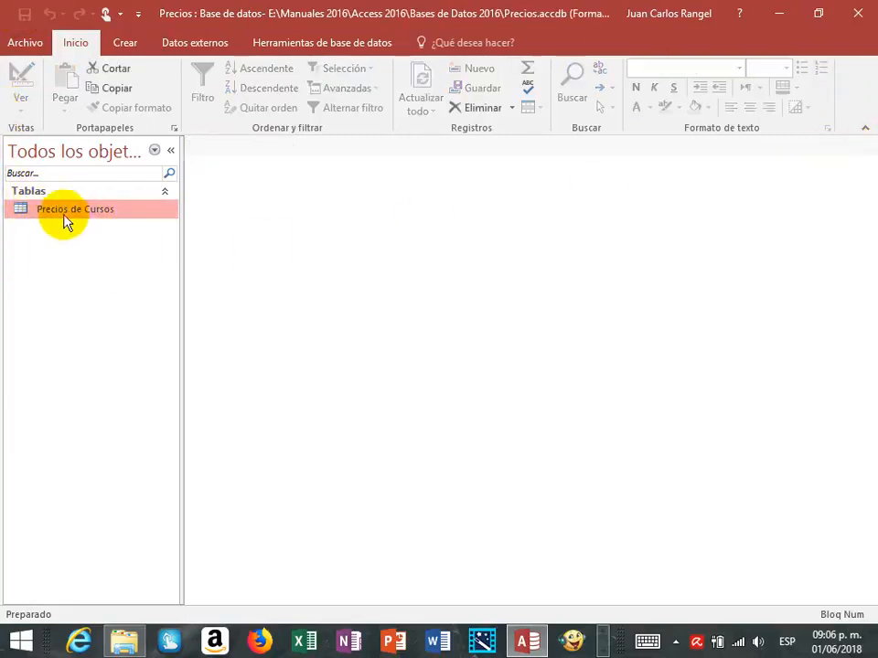
{"action": "left_click", "coordinate": [25, 46]}
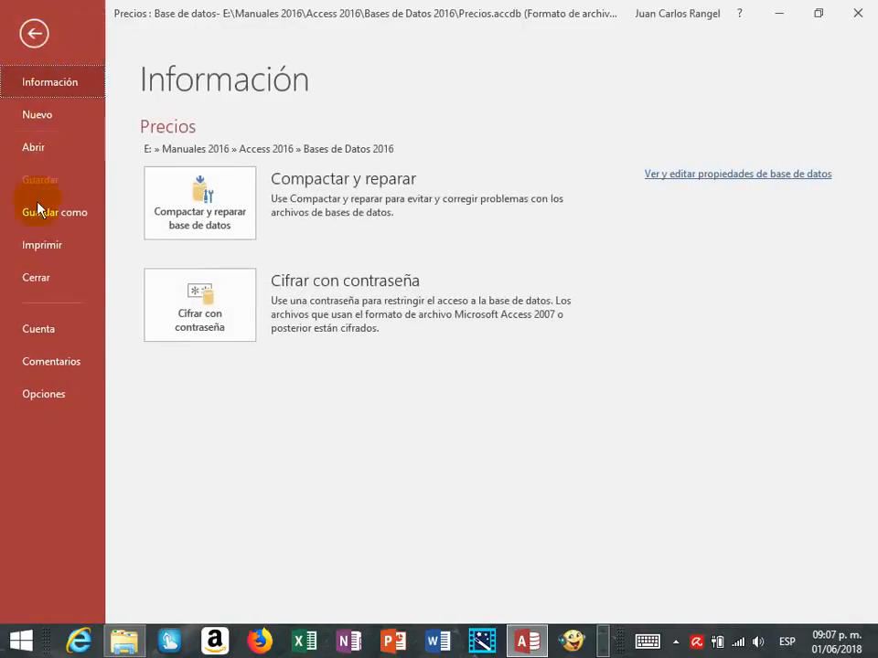
{"action": "left_click", "coordinate": [37, 280]}
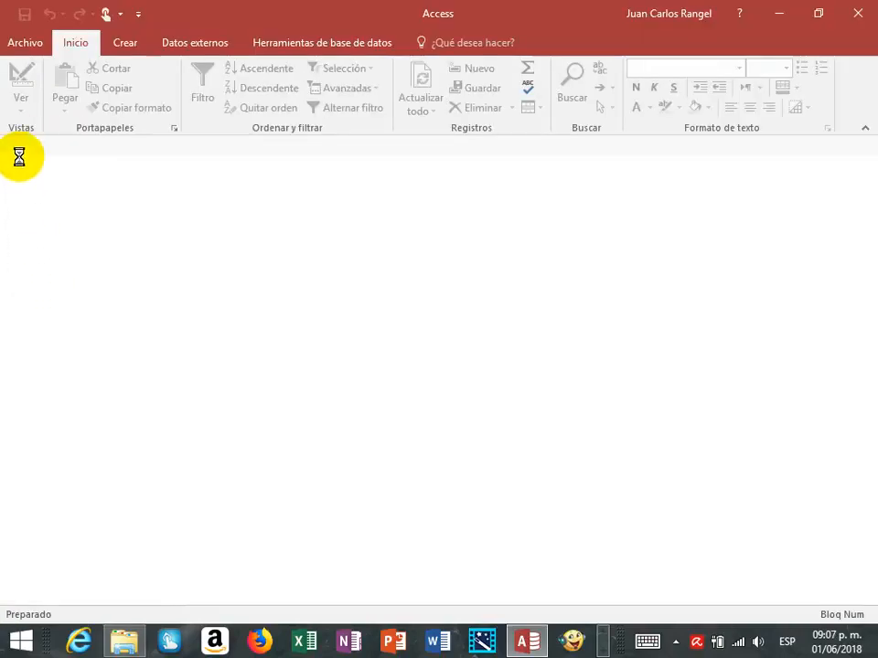
{"action": "left_click", "coordinate": [18, 46]}
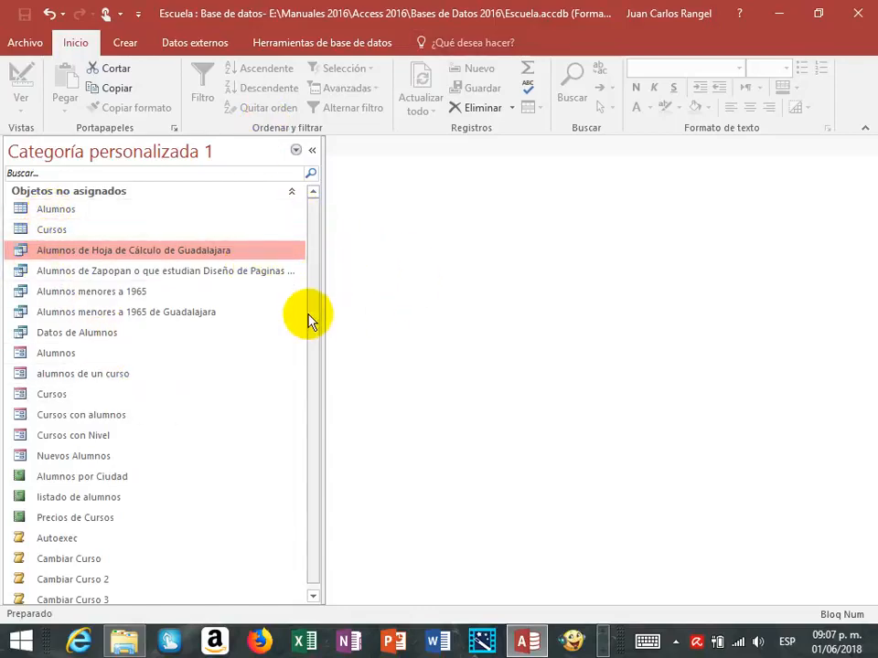
Step: Examine the Alumnos and Cursos tables in the Escuela database's object list
{"action": "scroll", "coordinate": [312, 348], "scroll_direction": "down", "scroll_amount": 1}
{"action": "scroll", "coordinate": [312, 347], "scroll_direction": "up", "scroll_amount": 1}
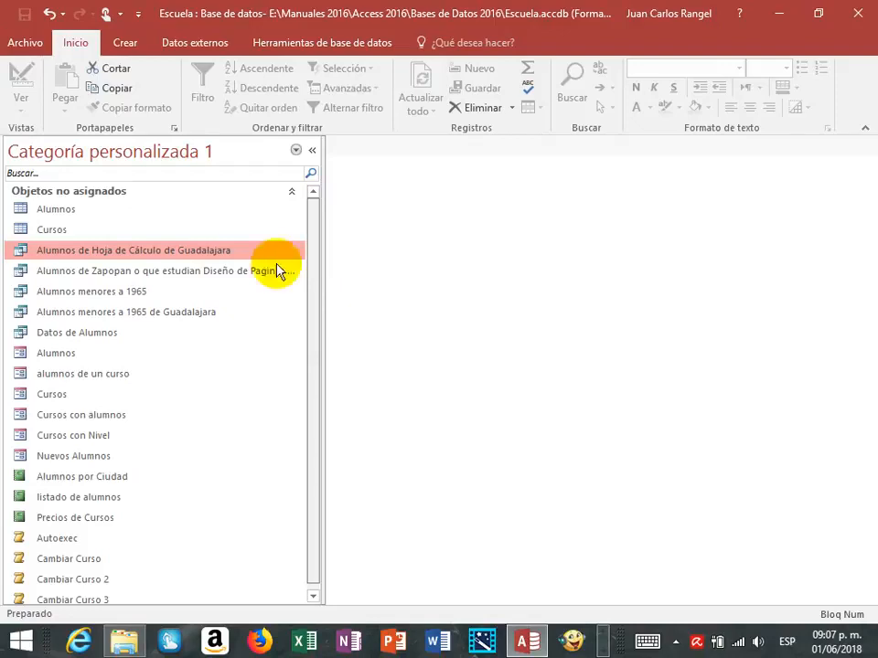
{"action": "left_click", "coordinate": [65, 217]}
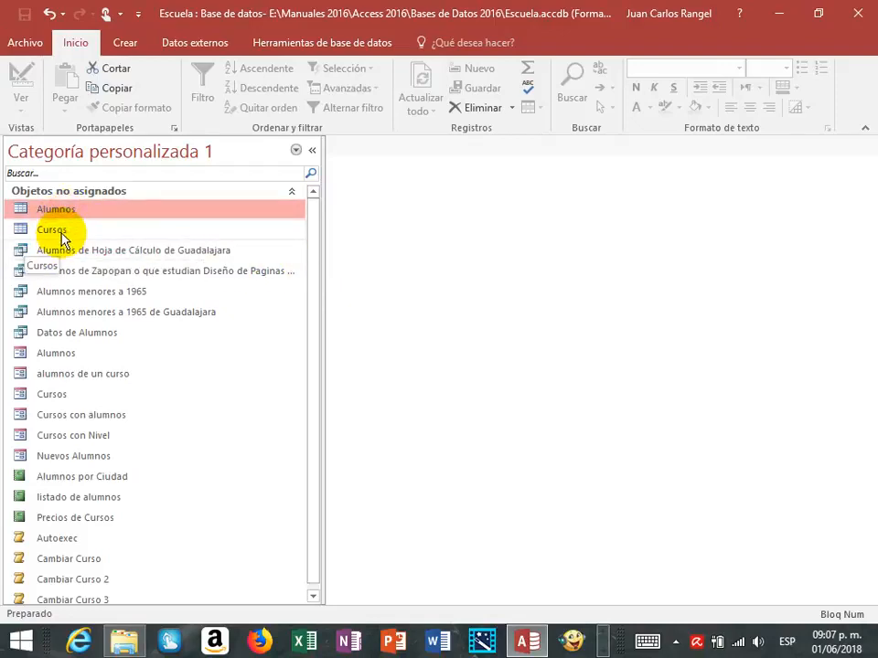
{"action": "left_click", "coordinate": [62, 234]}
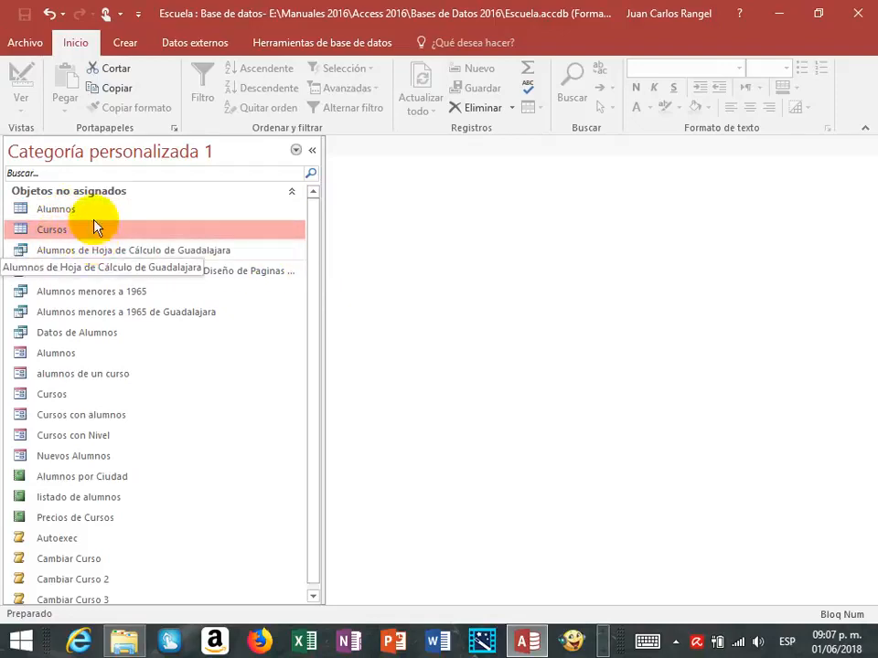
{"action": "left_click", "coordinate": [39, 216]}
{"action": "left_click", "coordinate": [41, 229]}
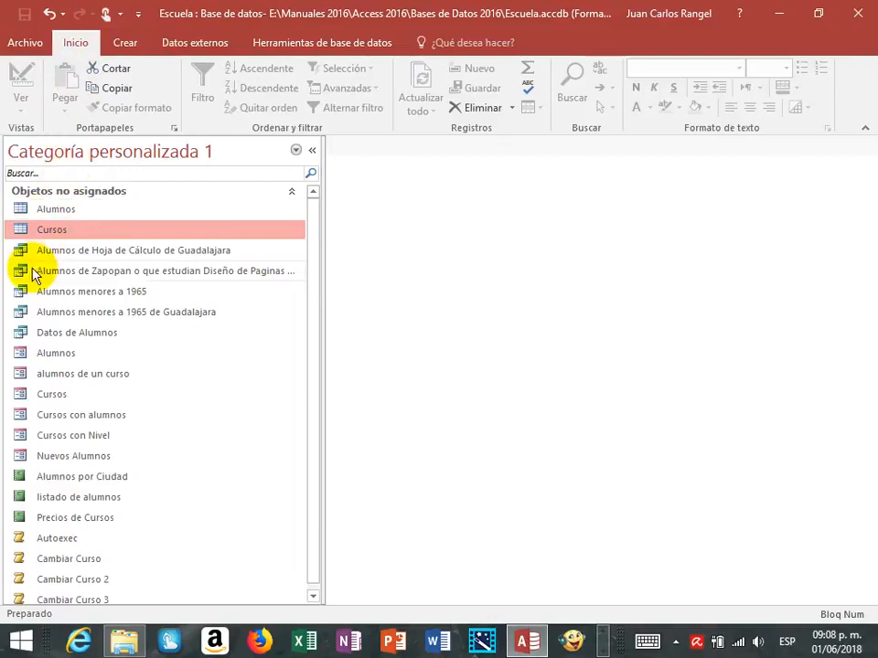
{"action": "left_click", "coordinate": [45, 216]}
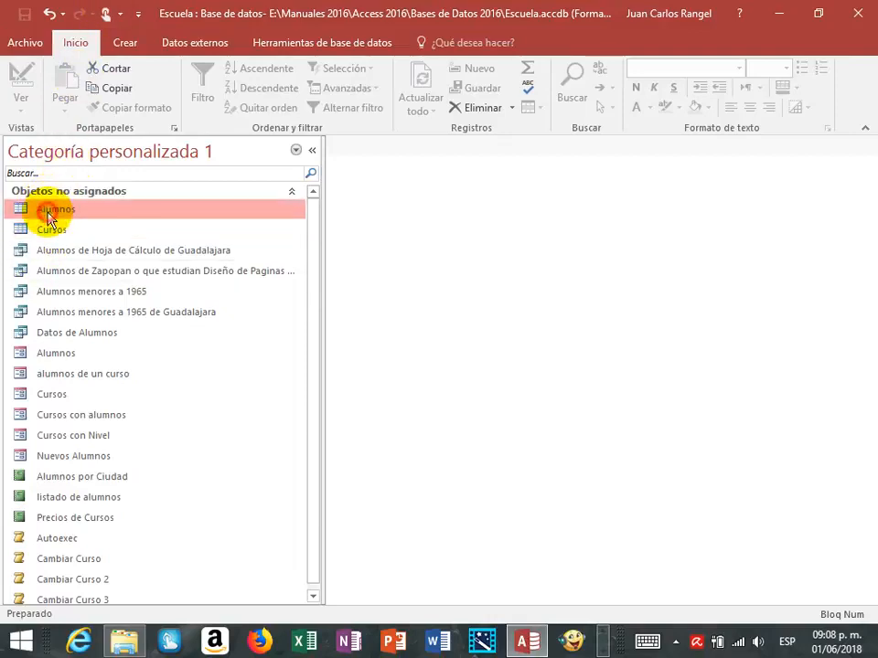
{"action": "left_click", "coordinate": [55, 232]}
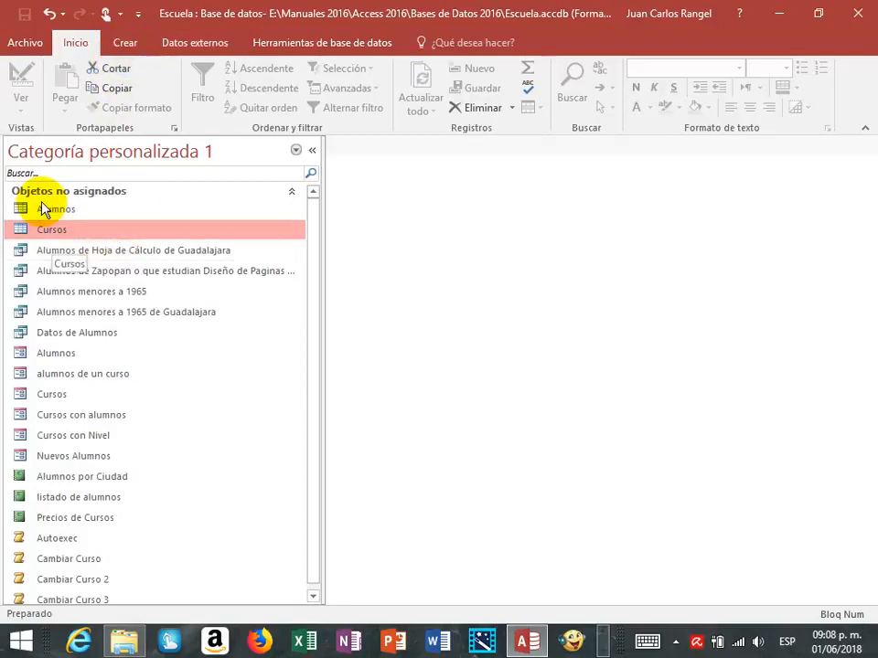
{"action": "left_click", "coordinate": [65, 213]}
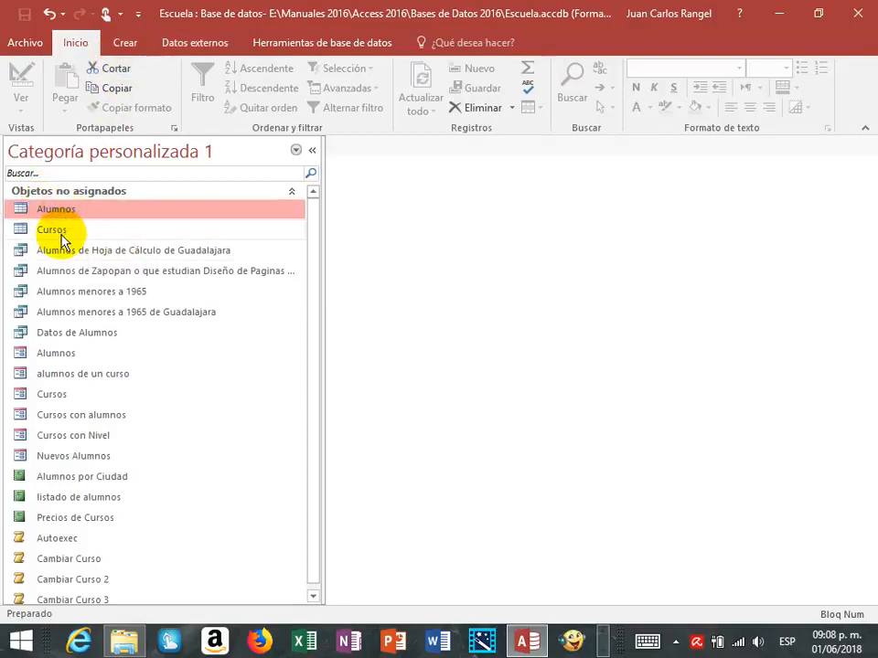
{"action": "left_click", "coordinate": [60, 231]}
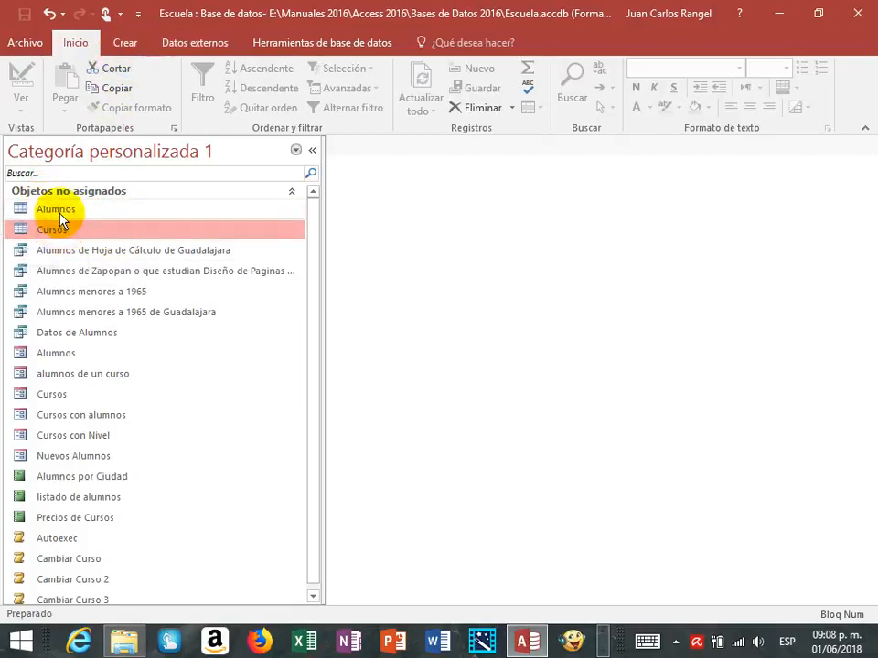
{"action": "left_click", "coordinate": [60, 215]}
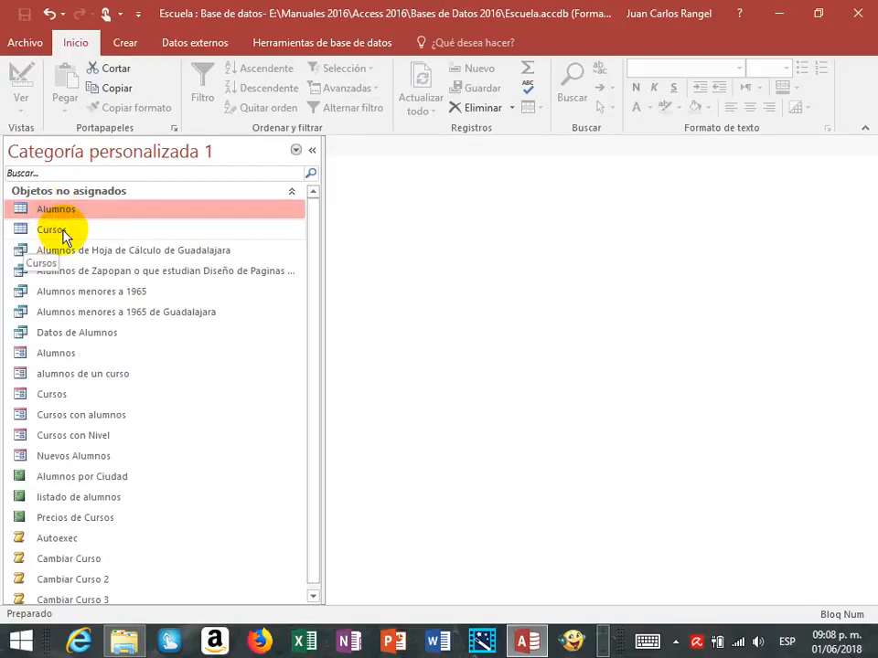
{"action": "left_click", "coordinate": [64, 236]}
{"action": "left_click", "coordinate": [61, 212]}
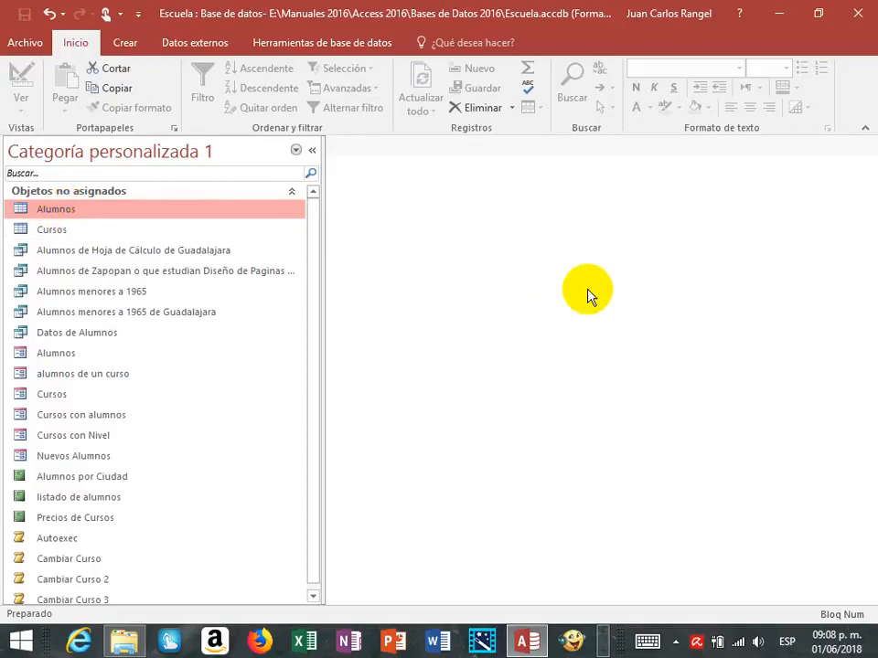
{"action": "left_click", "coordinate": [21, 232]}
{"action": "left_click", "coordinate": [20, 210]}
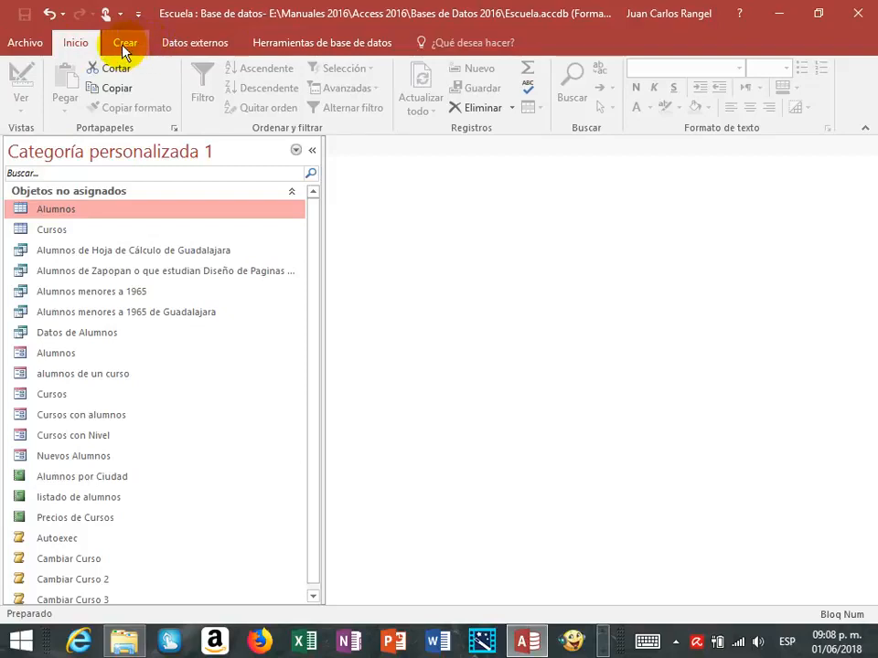
Step: Examine the kinds of external data sources available for importing or linking, such as files, databases and online services
{"action": "left_click", "coordinate": [194, 46]}
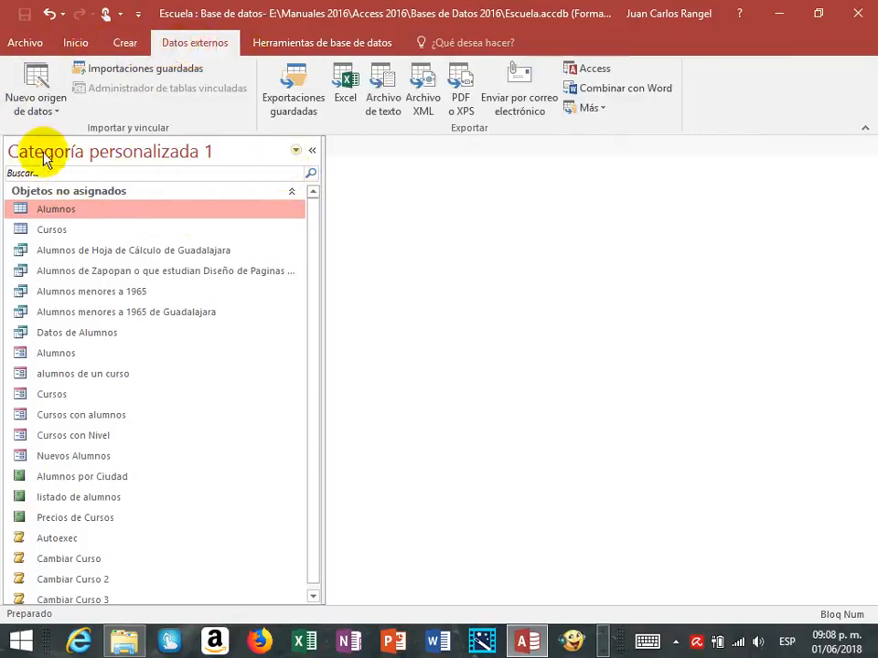
{"action": "left_click", "coordinate": [57, 111]}
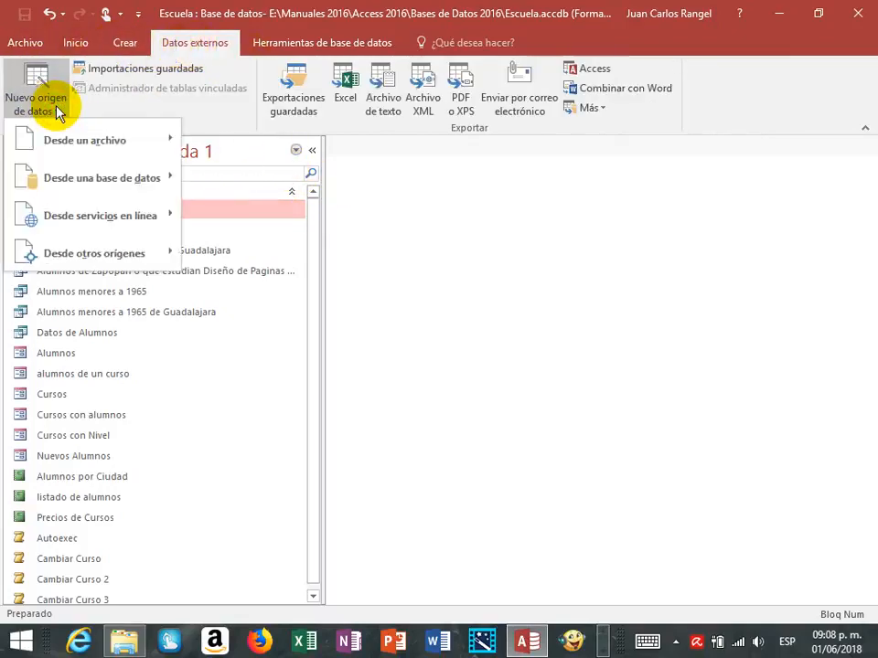
{"action": "left_click", "coordinate": [57, 110]}
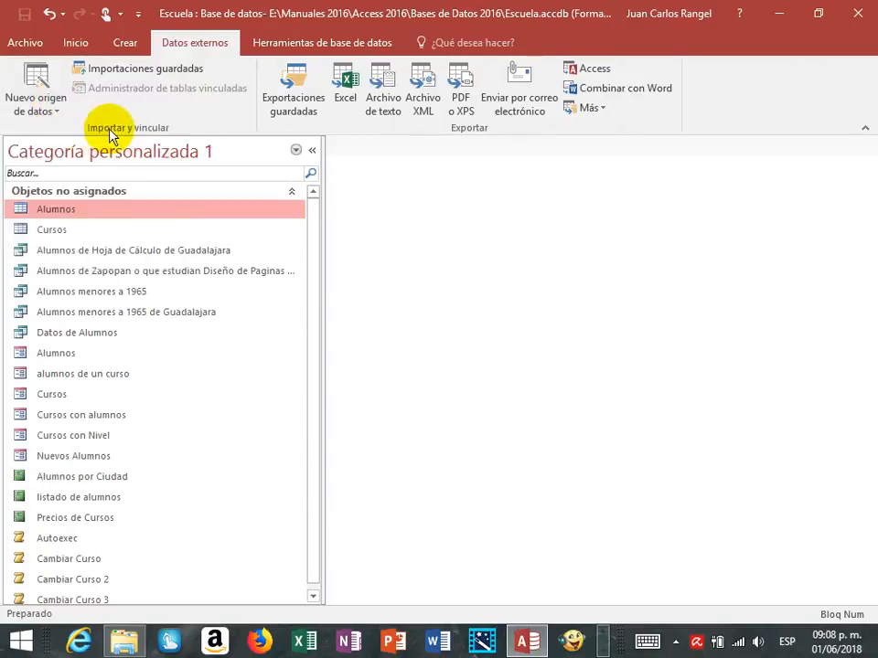
{"action": "left_click", "coordinate": [53, 114]}
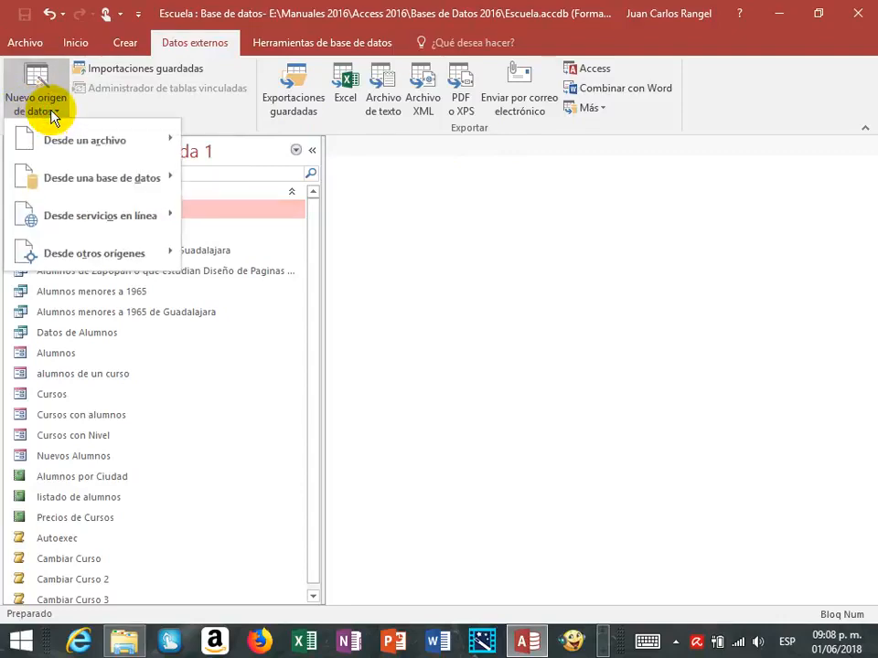
{"action": "mouse_move", "coordinate": [60, 149]}
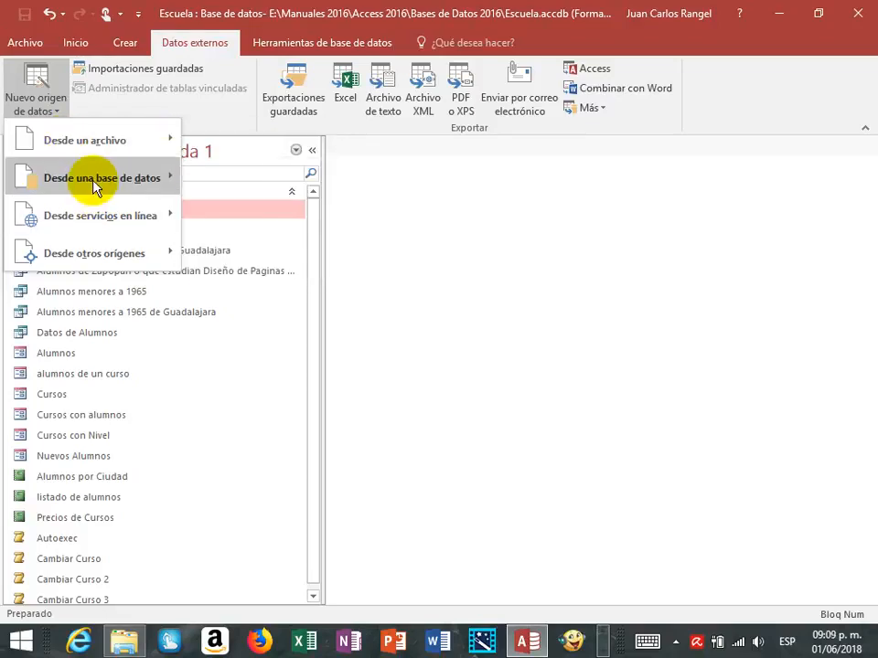
{"action": "mouse_move", "coordinate": [92, 180]}
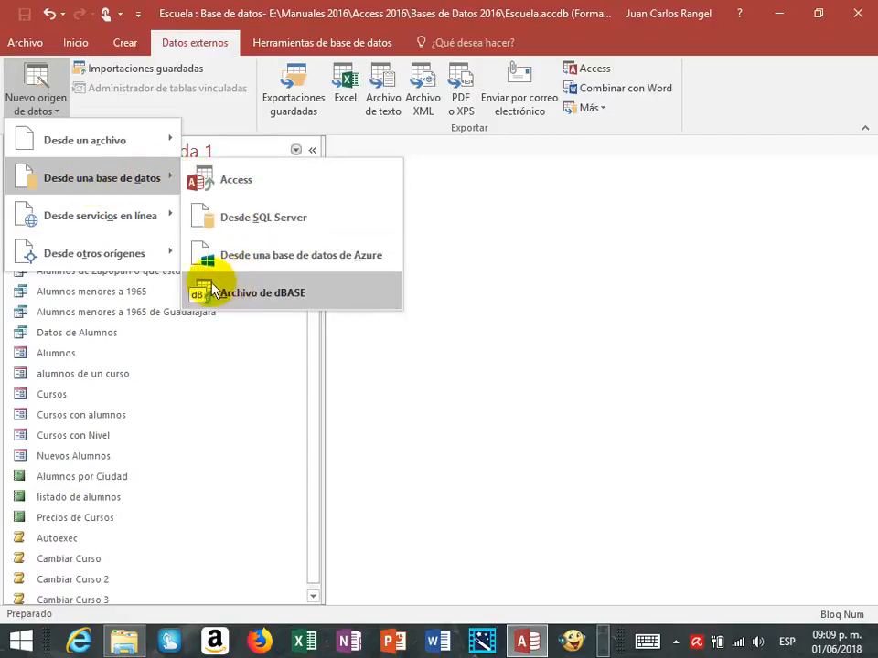
{"action": "mouse_move", "coordinate": [69, 218]}
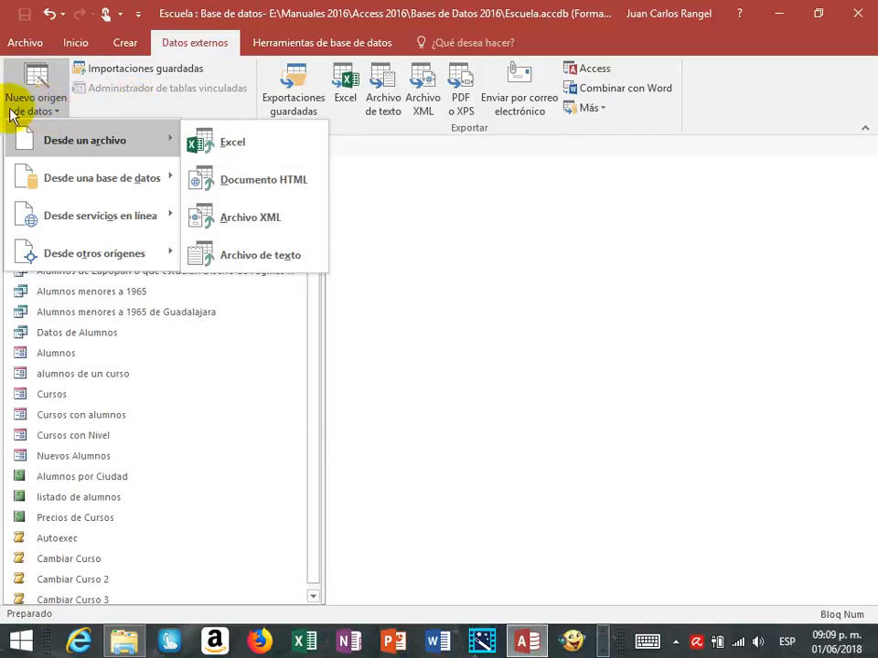
{"action": "left_click", "coordinate": [185, 42]}
Step: Start getting external data from an Access database and choose Precios.accdb on the Desktop as the source file
{"action": "left_click", "coordinate": [58, 112]}
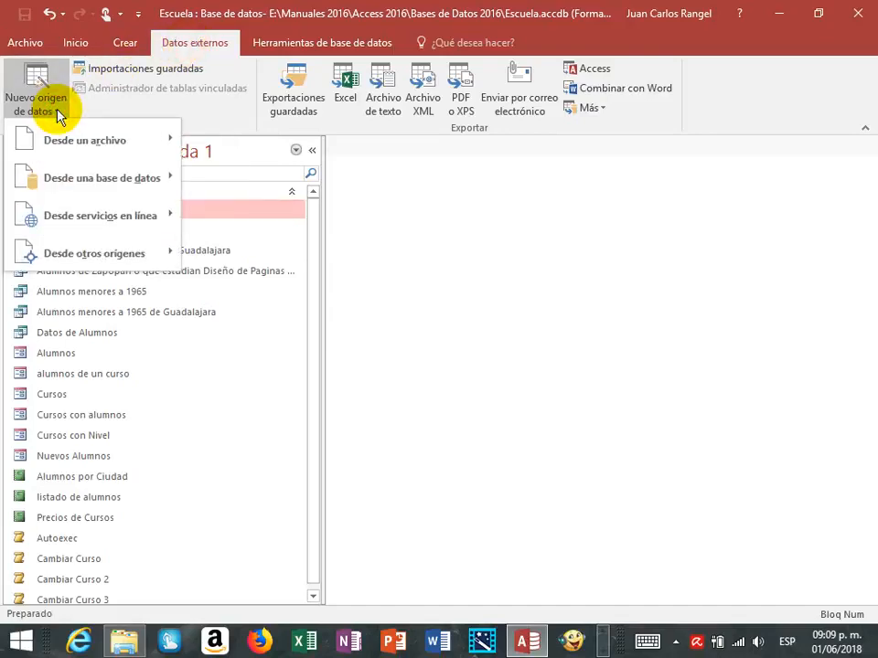
{"action": "mouse_move", "coordinate": [51, 189]}
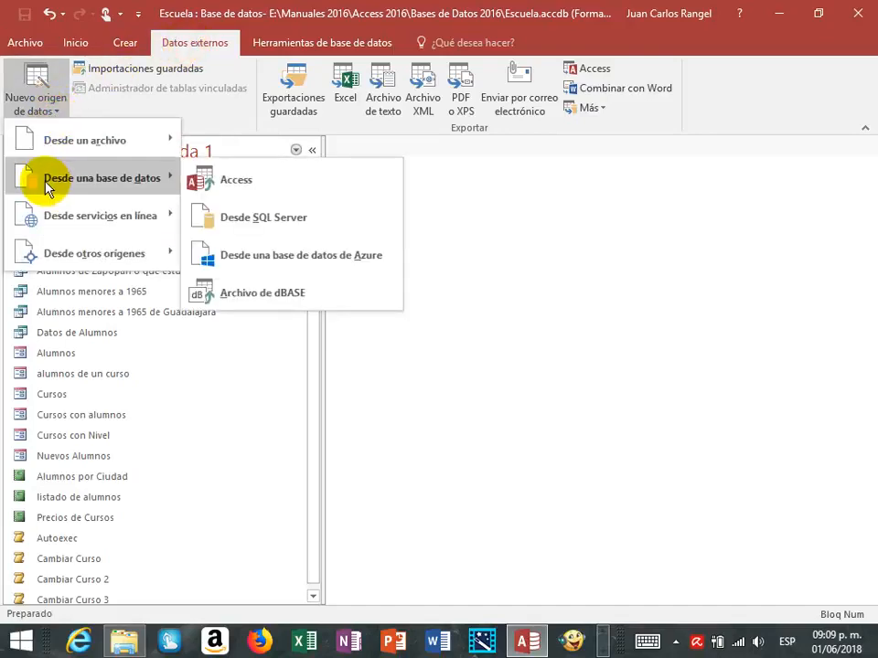
{"action": "left_click", "coordinate": [220, 183]}
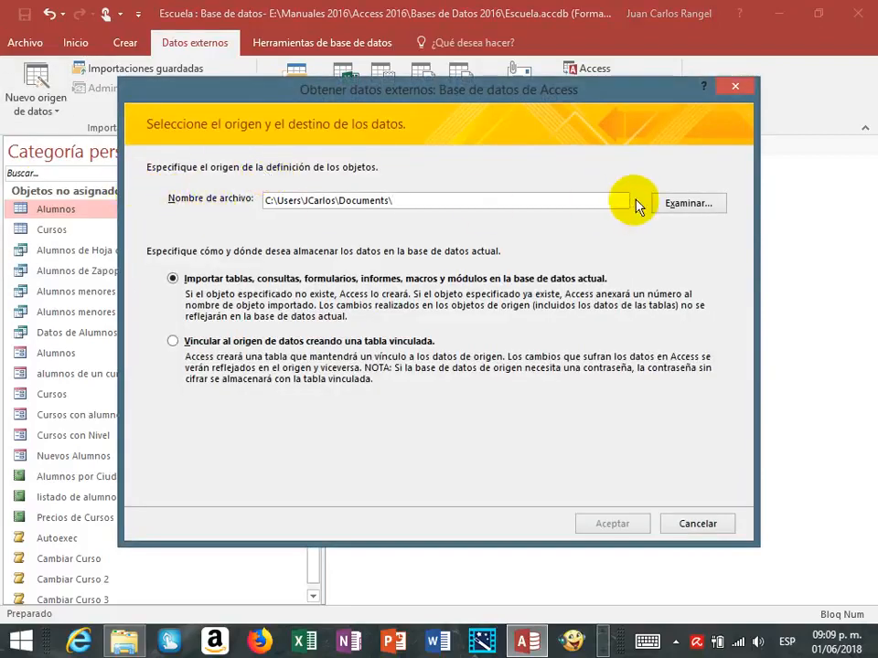
{"action": "left_click", "coordinate": [684, 204]}
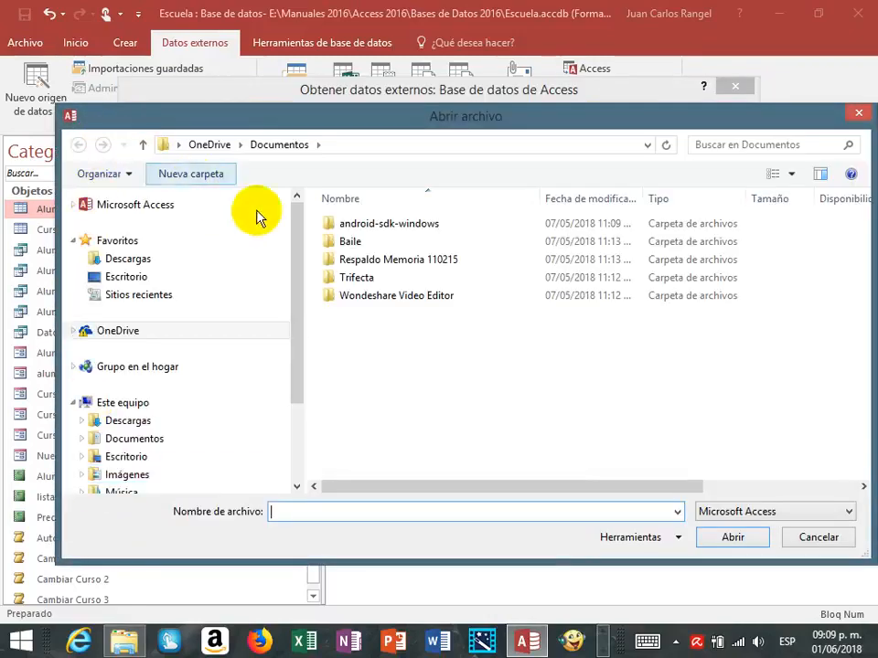
{"action": "mouse_move", "coordinate": [298, 329]}
{"action": "left_mouse_down"}
{"action": "mouse_move", "coordinate": [300, 382]}
{"action": "mouse_move", "coordinate": [304, 349]}
{"action": "mouse_move", "coordinate": [293, 323]}
{"action": "left_mouse_up"}
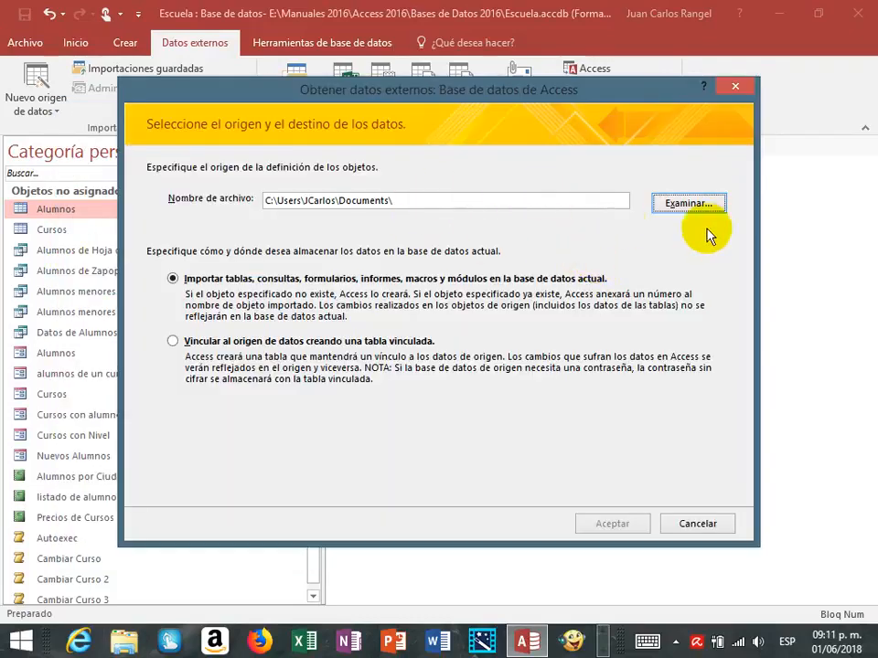
{"action": "left_click", "coordinate": [687, 203]}
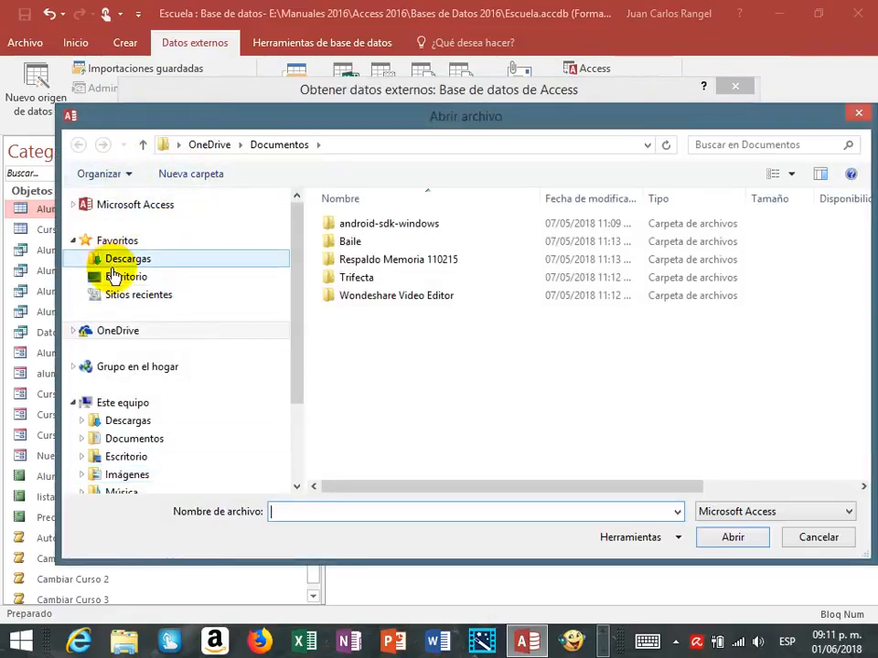
{"action": "left_click", "coordinate": [112, 279]}
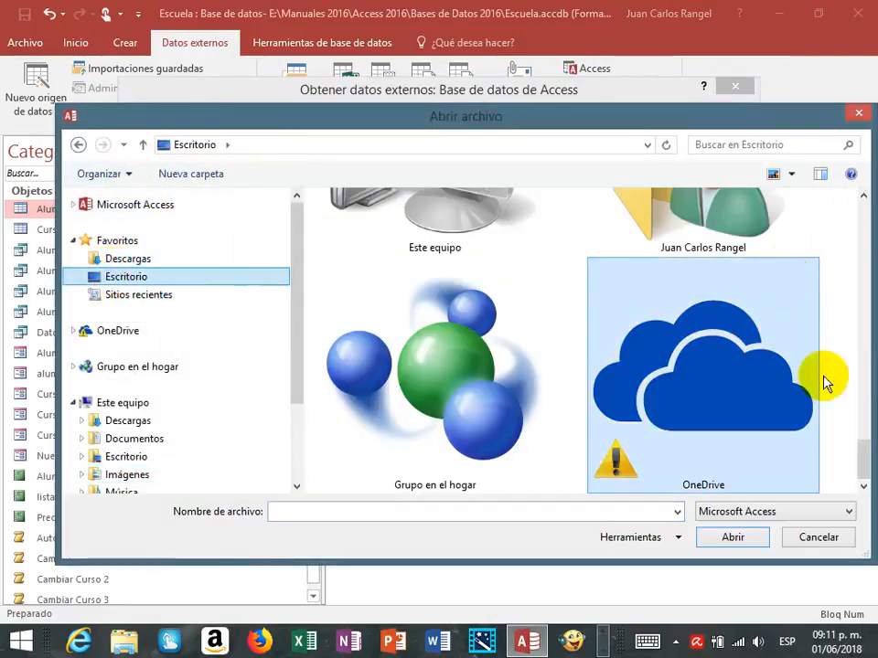
{"action": "left_click_drag", "start_coordinate": [866, 439], "coordinate": [862, 221]}
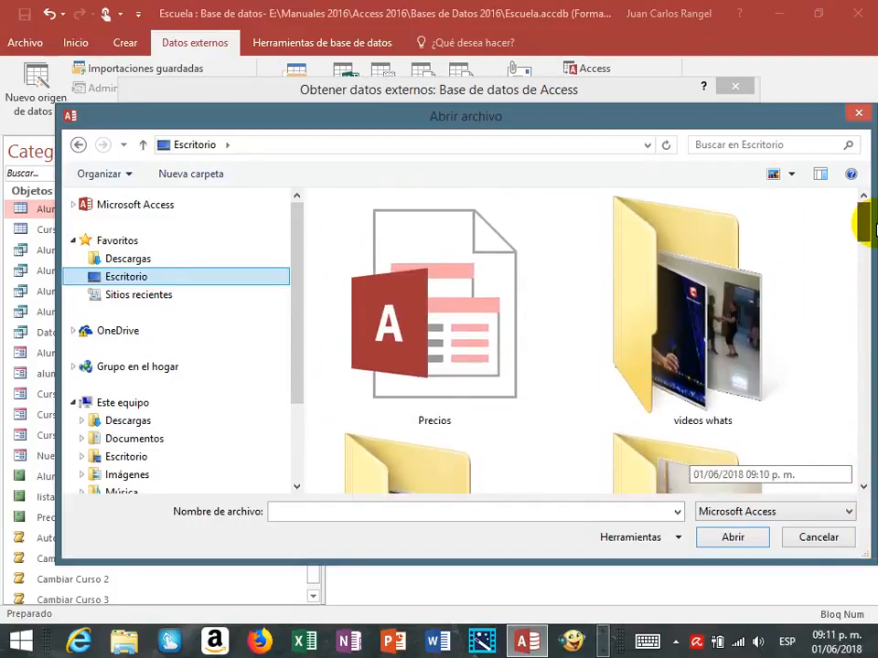
{"action": "left_click", "coordinate": [454, 329]}
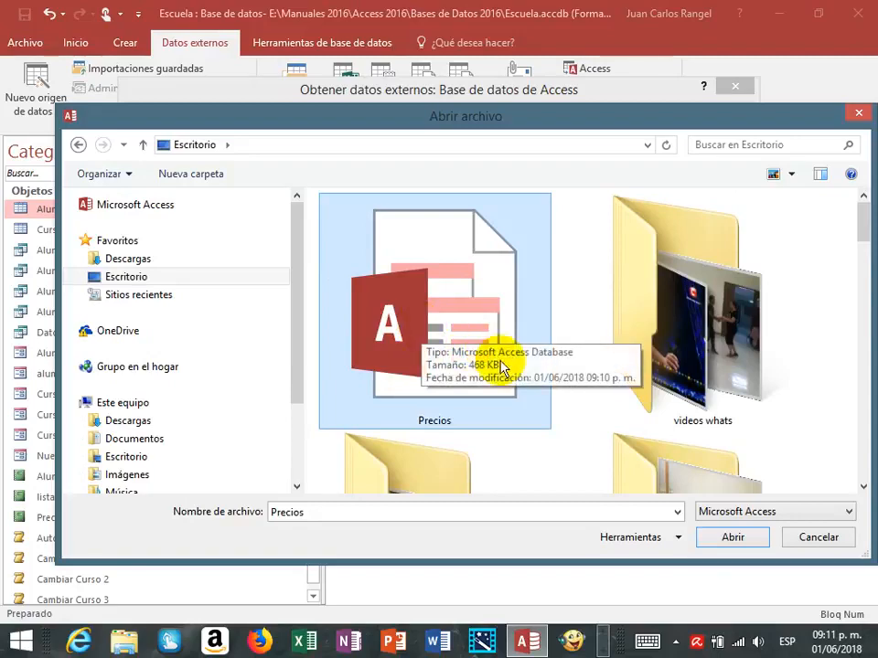
{"action": "left_click", "coordinate": [741, 540]}
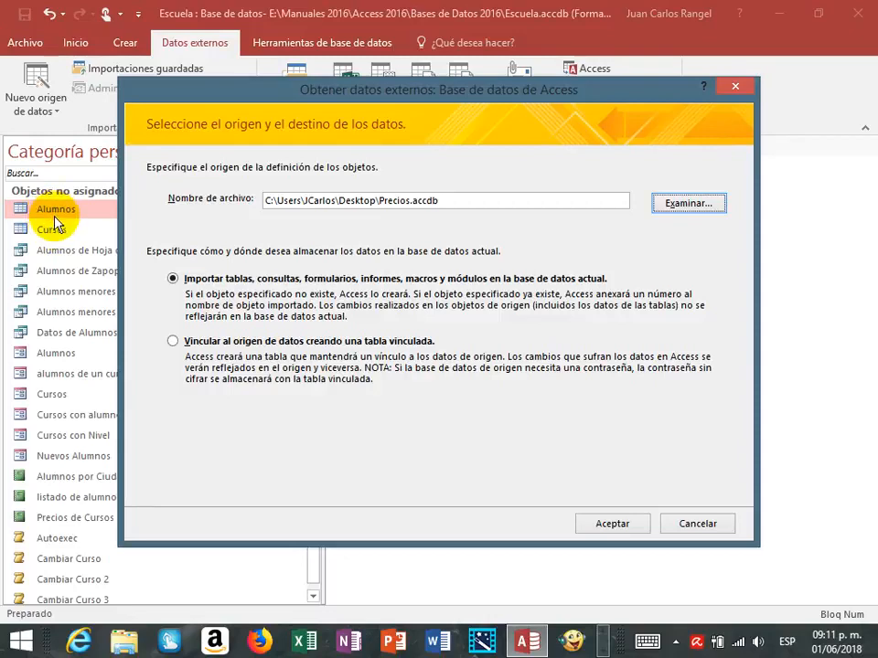
Step: Choose to link to the data source by creating a linked table, and accept the source settings
{"action": "left_click", "coordinate": [173, 342]}
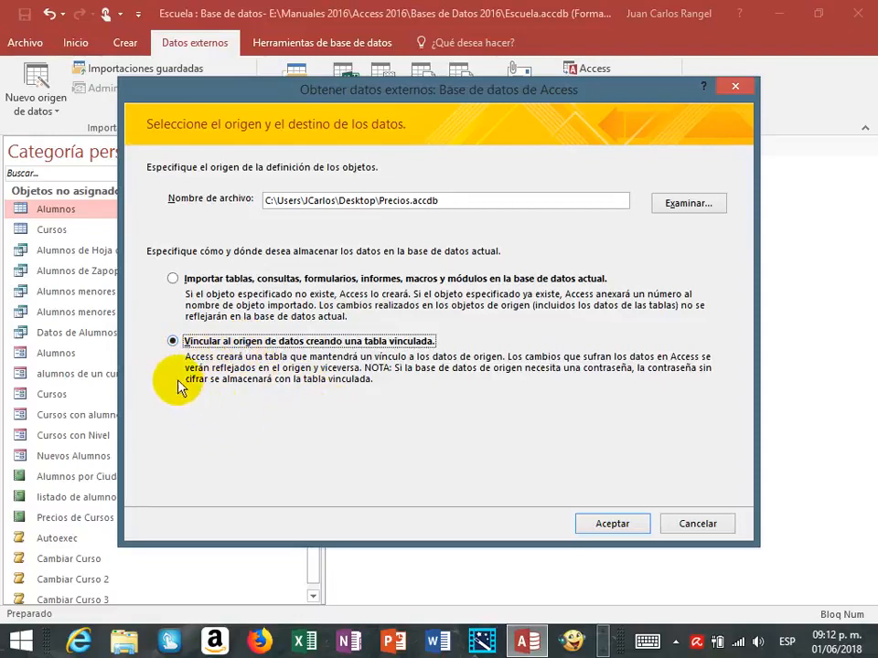
{"action": "left_click", "coordinate": [174, 343]}
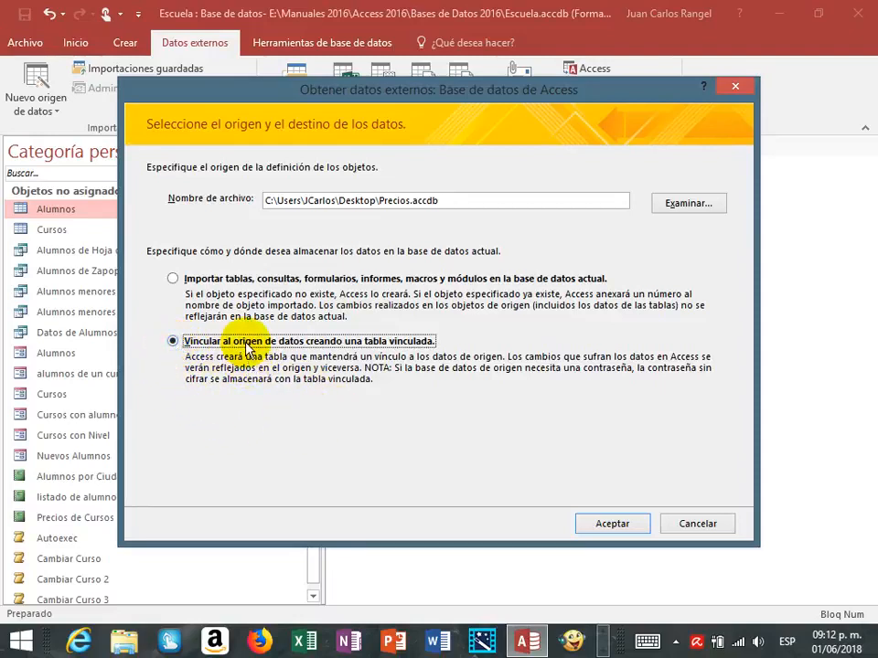
{"action": "left_click", "coordinate": [614, 525]}
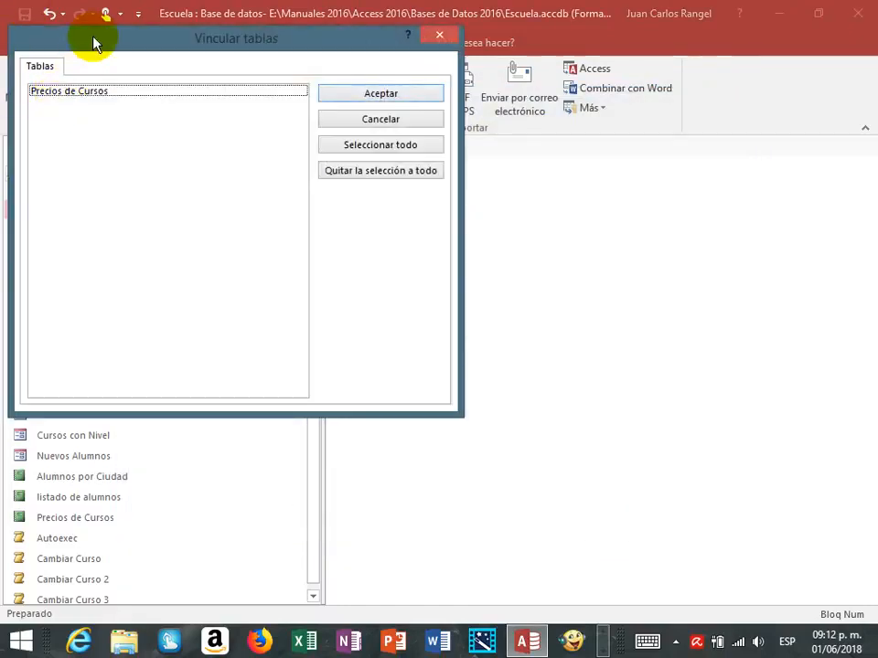
Step: Select the Precios de Cursos table in the source database and link it into Escuela
{"action": "left_click_drag", "start_coordinate": [93, 39], "coordinate": [233, 99]}
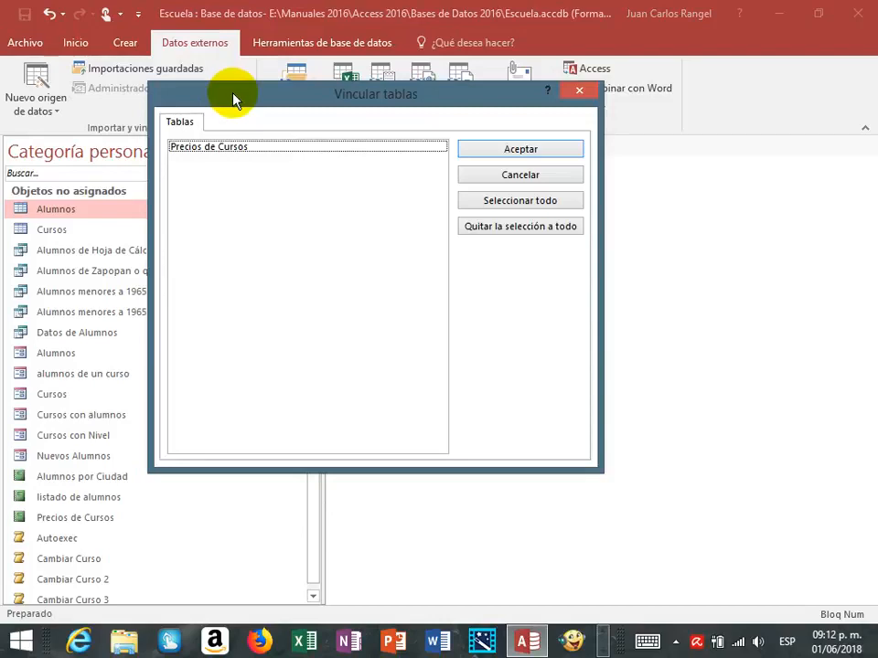
{"action": "left_click", "coordinate": [228, 147]}
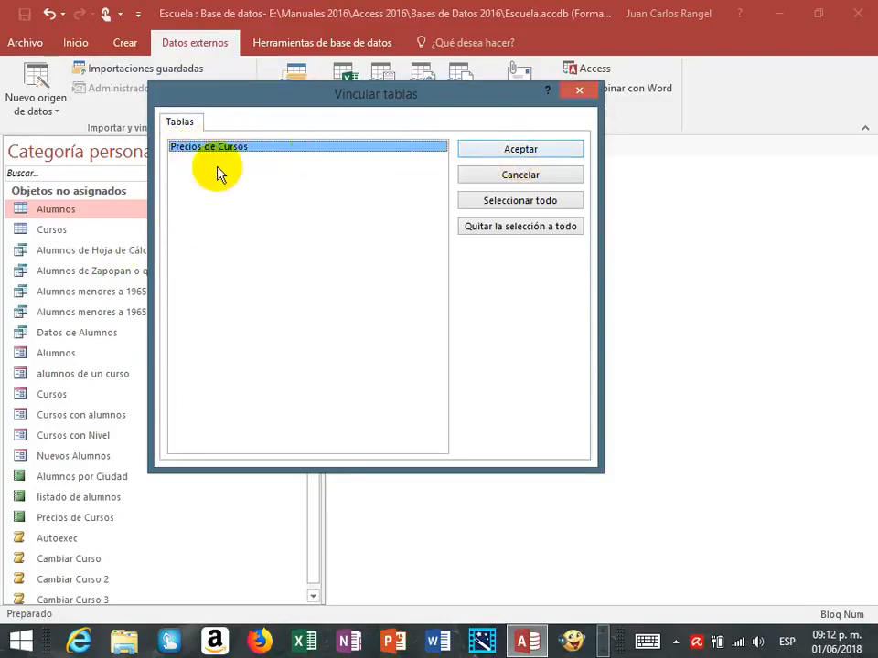
{"action": "left_click", "coordinate": [180, 148]}
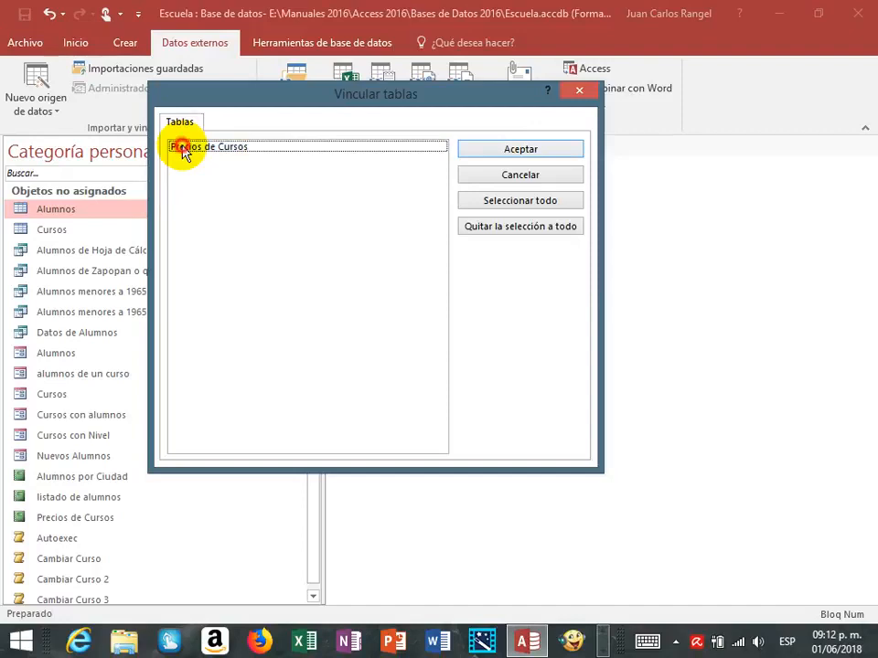
{"action": "left_click", "coordinate": [229, 148]}
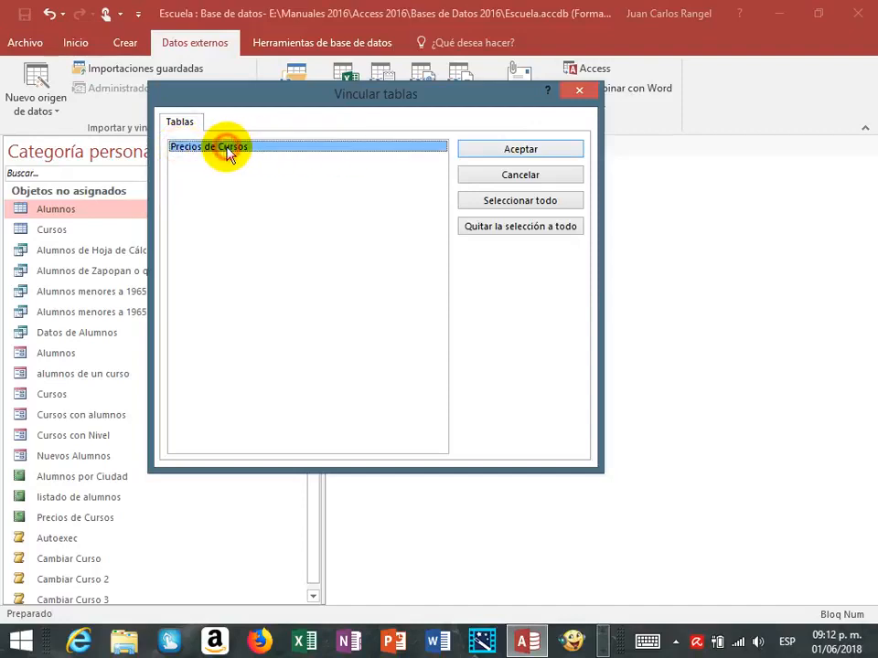
{"action": "left_click", "coordinate": [520, 151]}
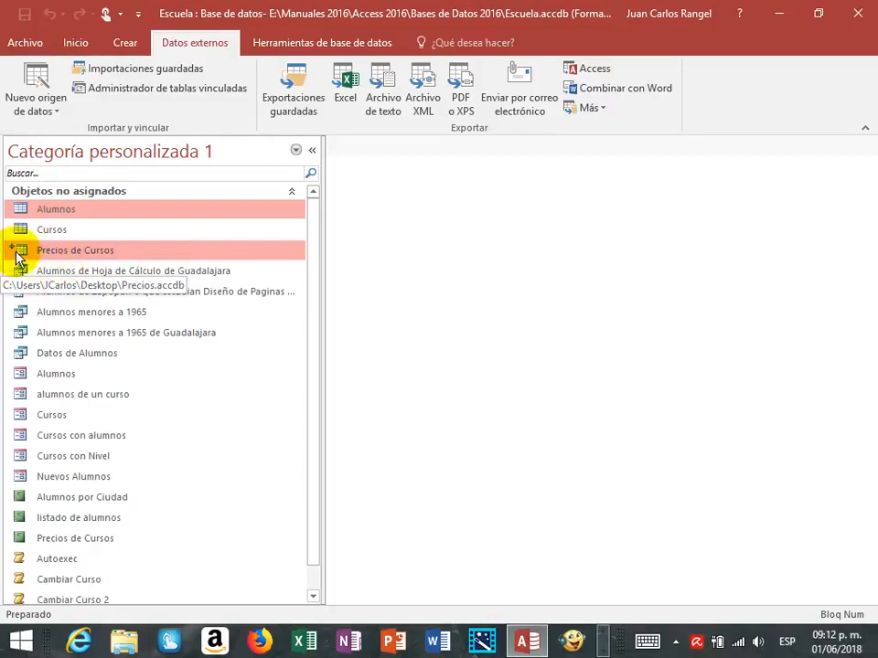
Step: Compare the linked Precios de Cursos table with the local Alumnos and Cursos tables in the object list
{"action": "left_click", "coordinate": [109, 256]}
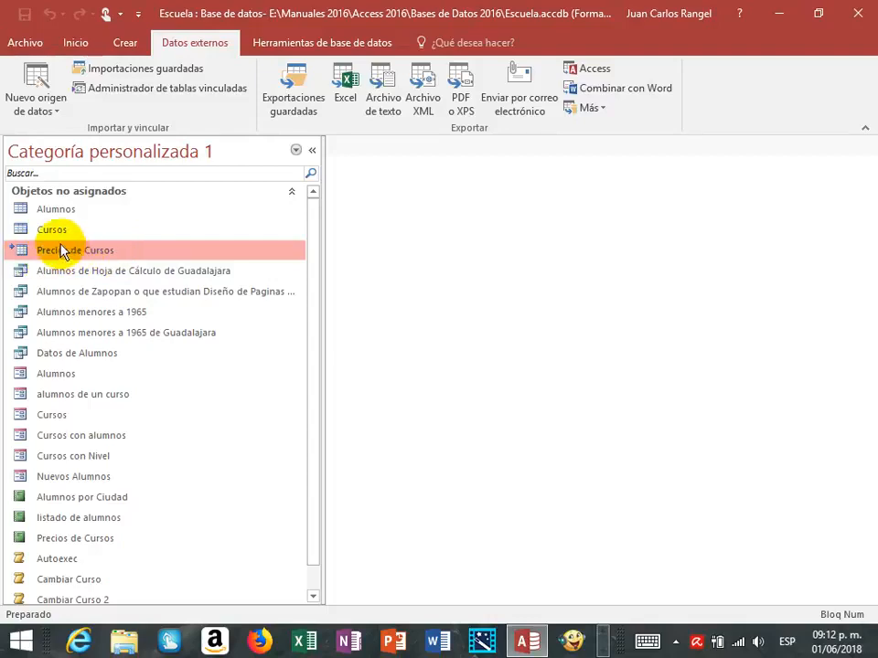
{"action": "left_click", "coordinate": [51, 231]}
{"action": "left_click", "coordinate": [51, 212]}
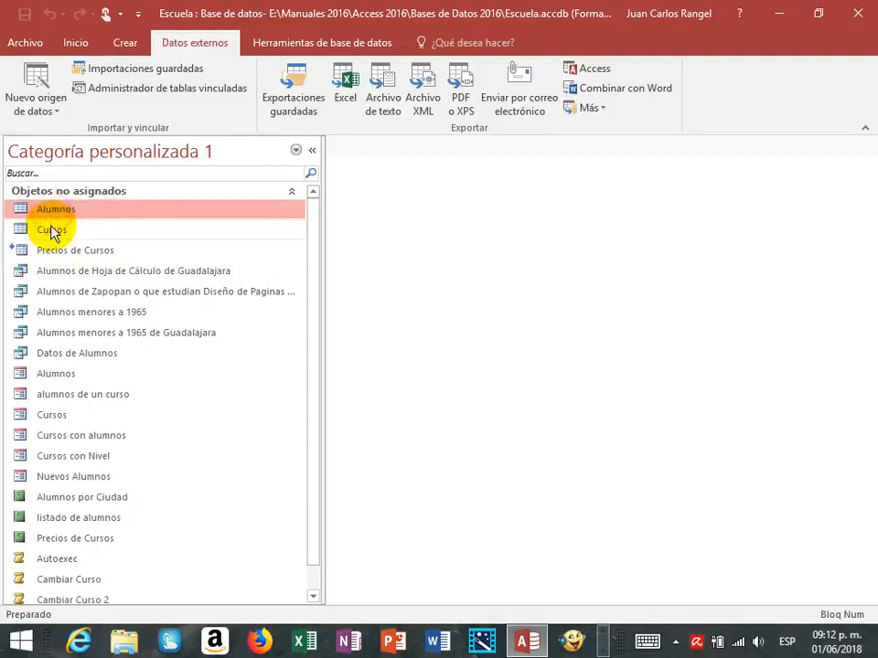
{"action": "left_click", "coordinate": [50, 231]}
{"action": "left_click", "coordinate": [43, 209]}
{"action": "left_click", "coordinate": [52, 231]}
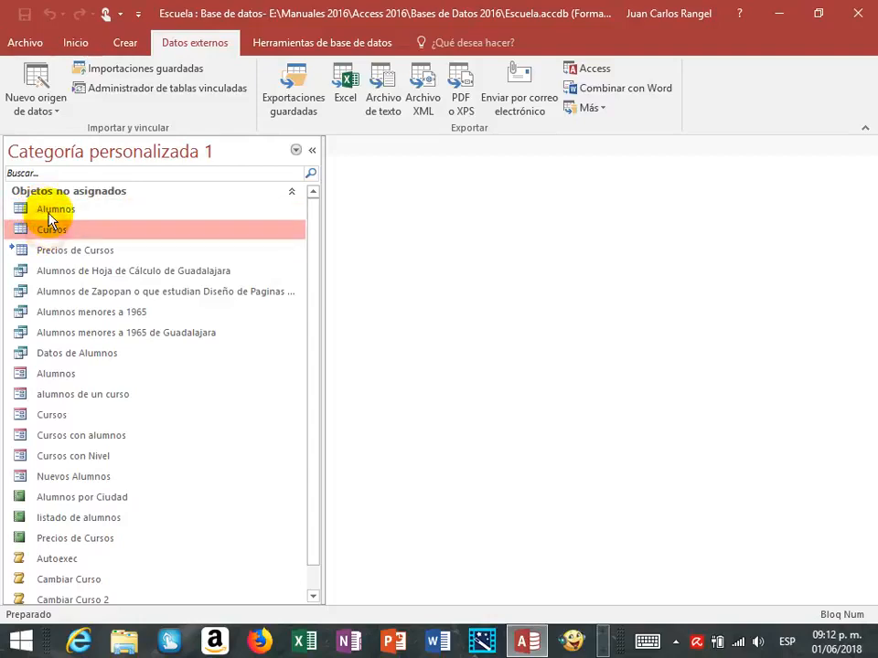
{"action": "left_click", "coordinate": [49, 211]}
{"action": "left_click", "coordinate": [52, 231]}
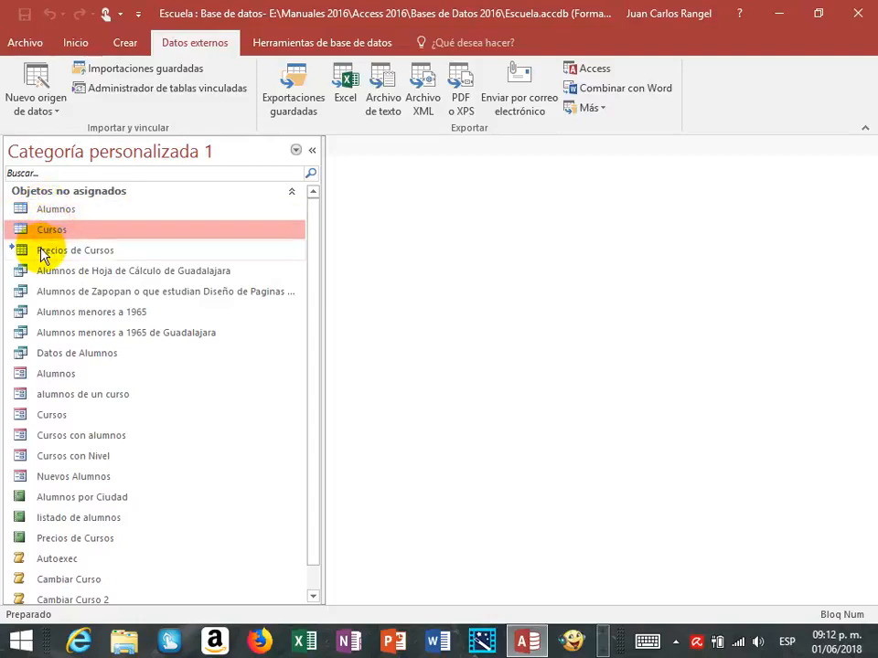
{"action": "left_click", "coordinate": [43, 252]}
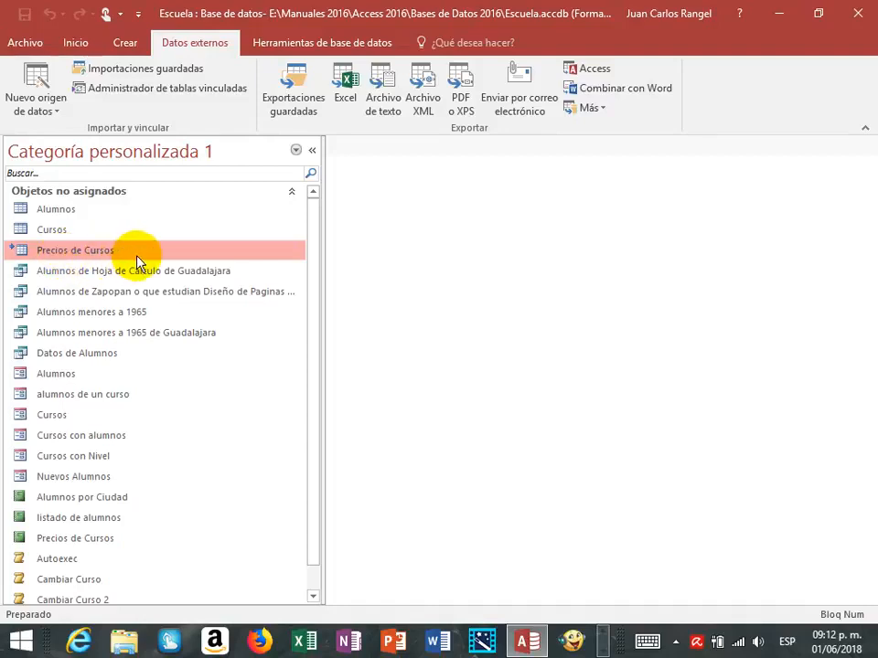
Step: Open the linked Precios de Cursos table in Datasheet view to check its course records
{"action": "double_click", "coordinate": [122, 252]}
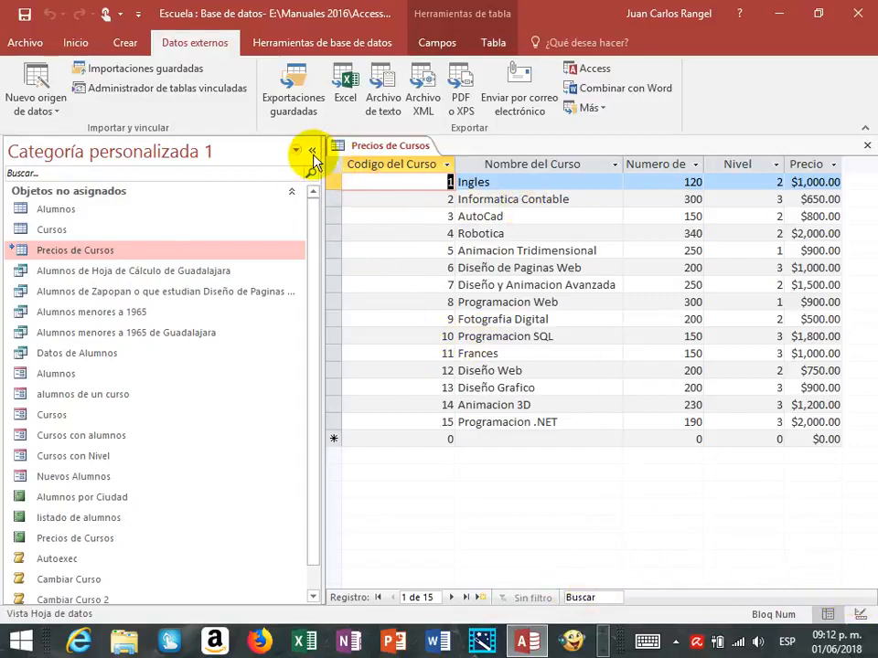
{"action": "left_click", "coordinate": [54, 208]}
{"action": "left_click", "coordinate": [52, 229]}
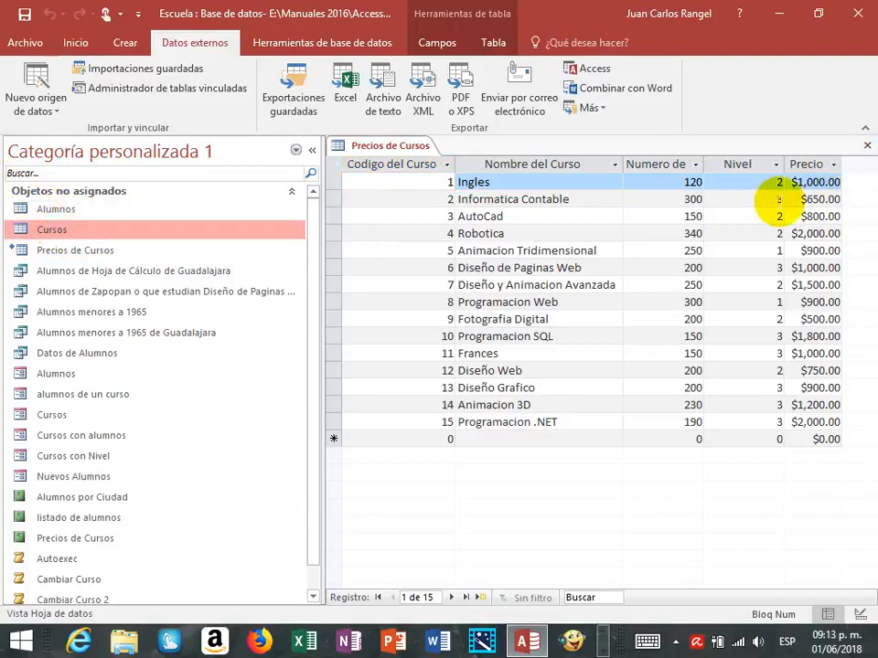
Step: Close the linked Precios de Cursos datasheet and the Escuela database
{"action": "left_click", "coordinate": [866, 146]}
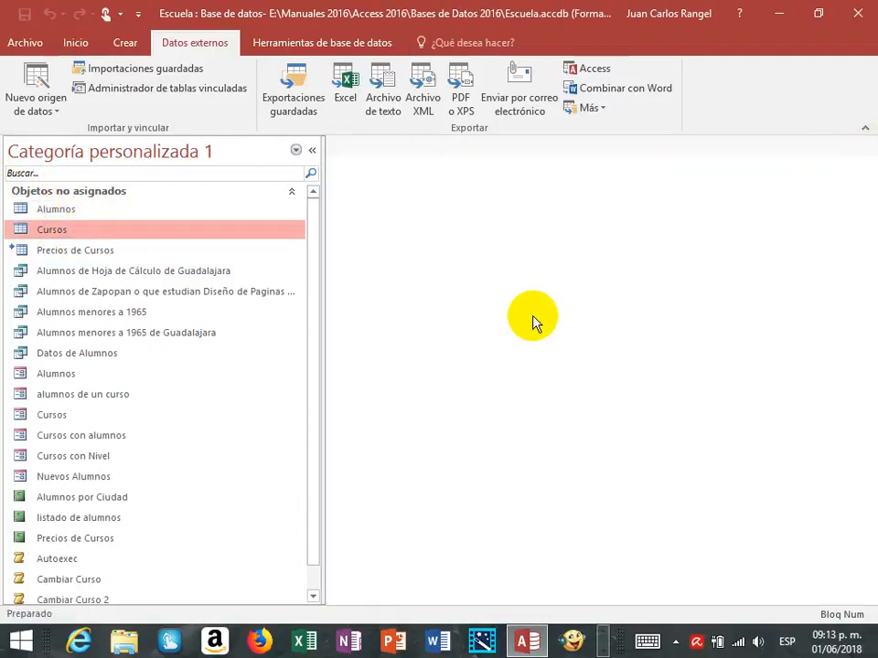
{"action": "left_click", "coordinate": [26, 40]}
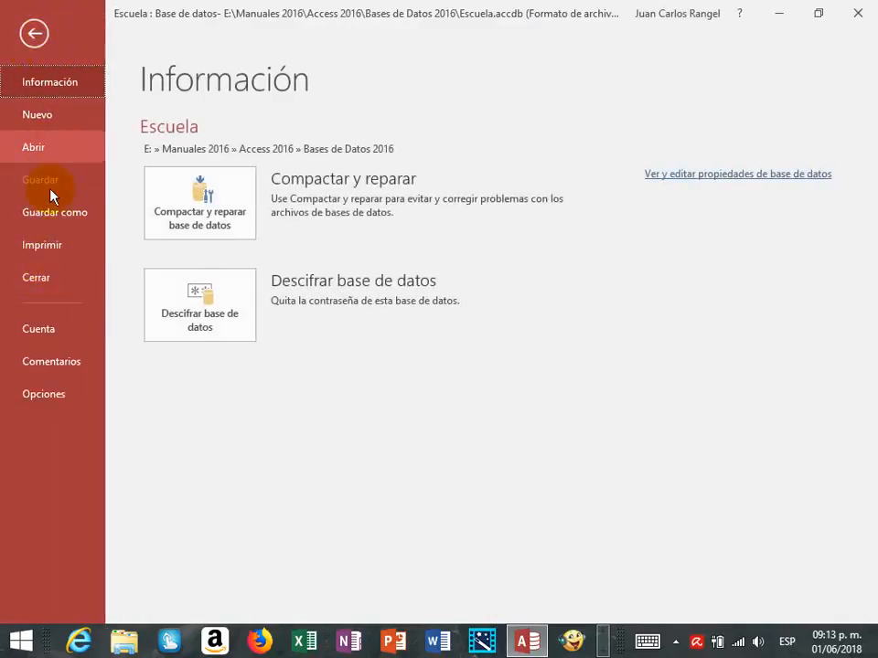
{"action": "left_click", "coordinate": [46, 280]}
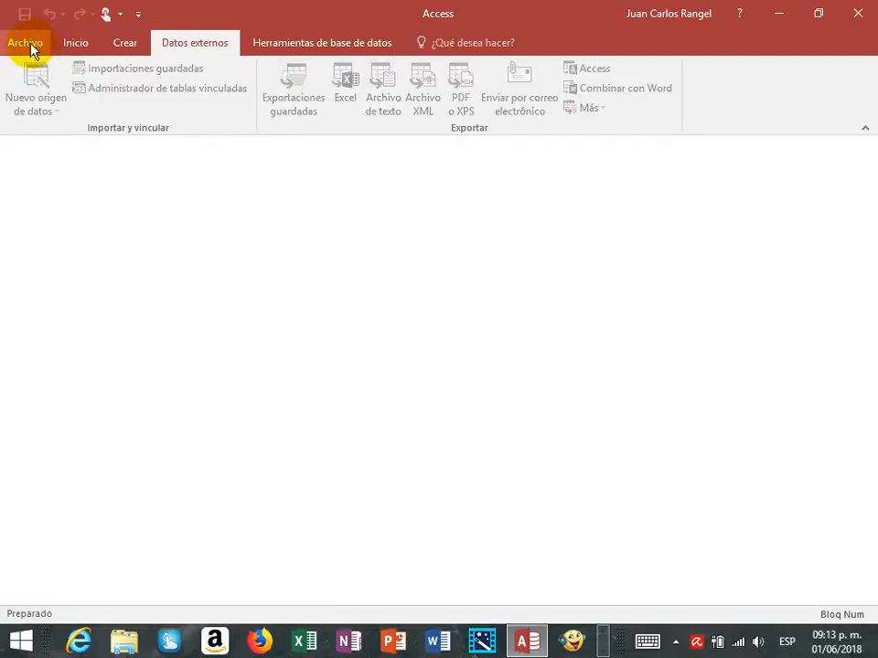
Step: Open the recent Precios database that is stored on the desktop (Escritorio)
{"action": "left_click", "coordinate": [30, 44]}
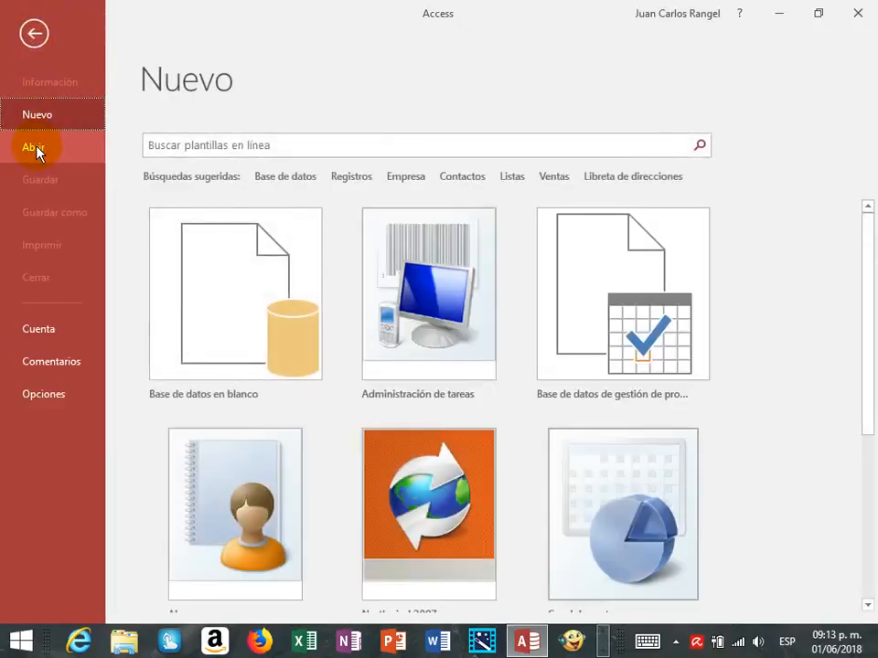
{"action": "left_click", "coordinate": [35, 149]}
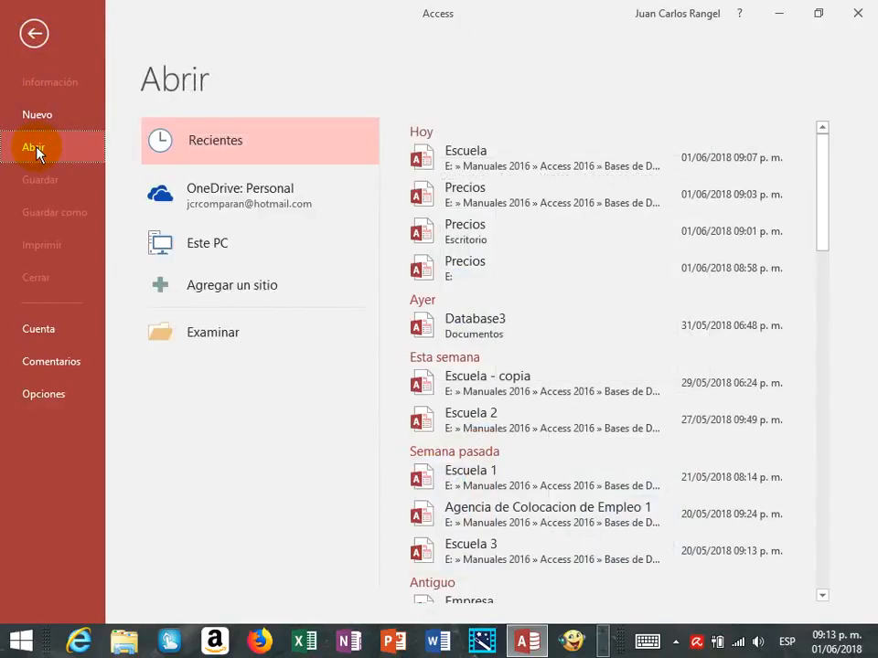
{"action": "left_click", "coordinate": [486, 241]}
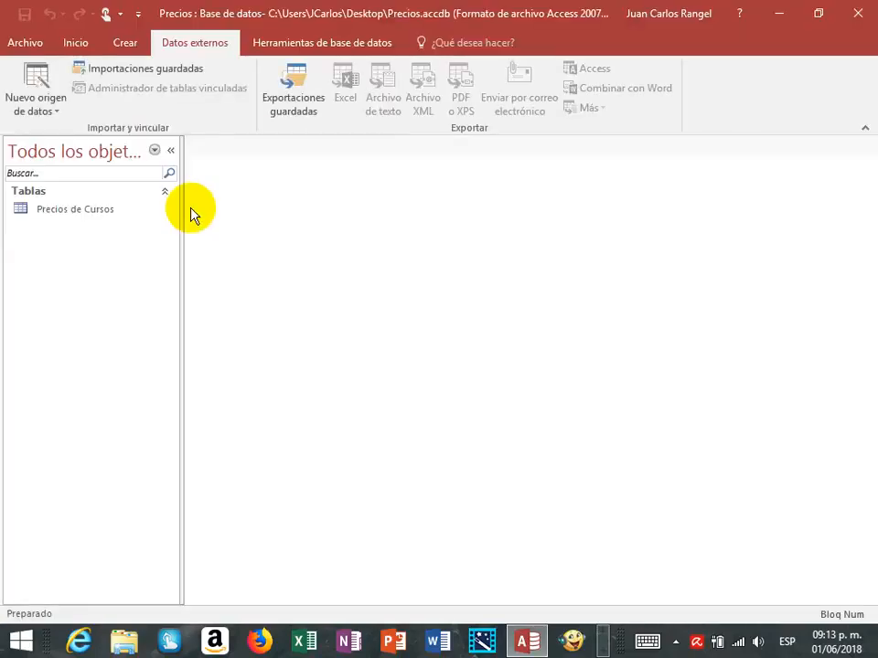
Step: Open the Precios de Cursos table in Design view and collapse the object list
{"action": "left_click", "coordinate": [59, 218]}
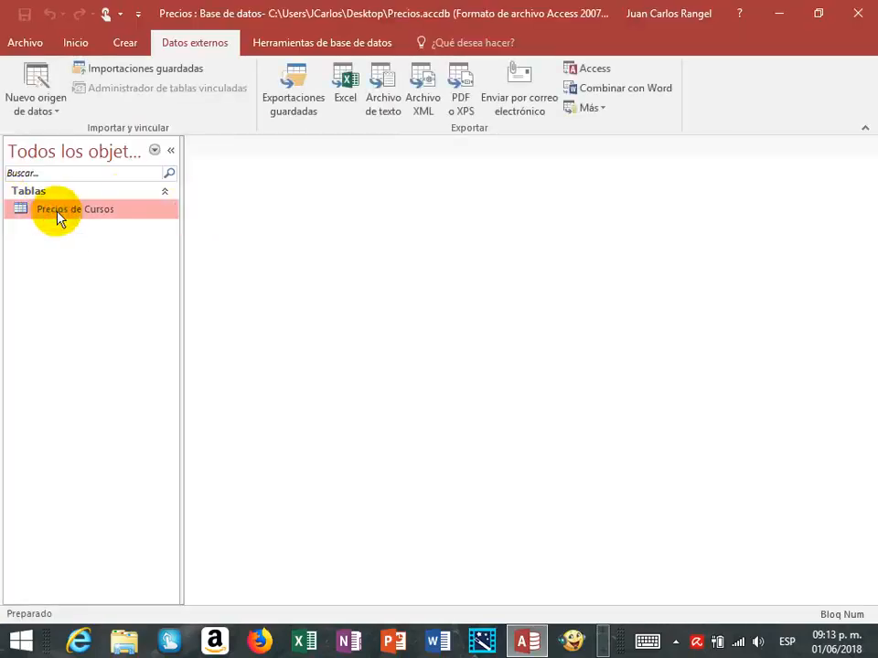
{"action": "double_click", "coordinate": [61, 215]}
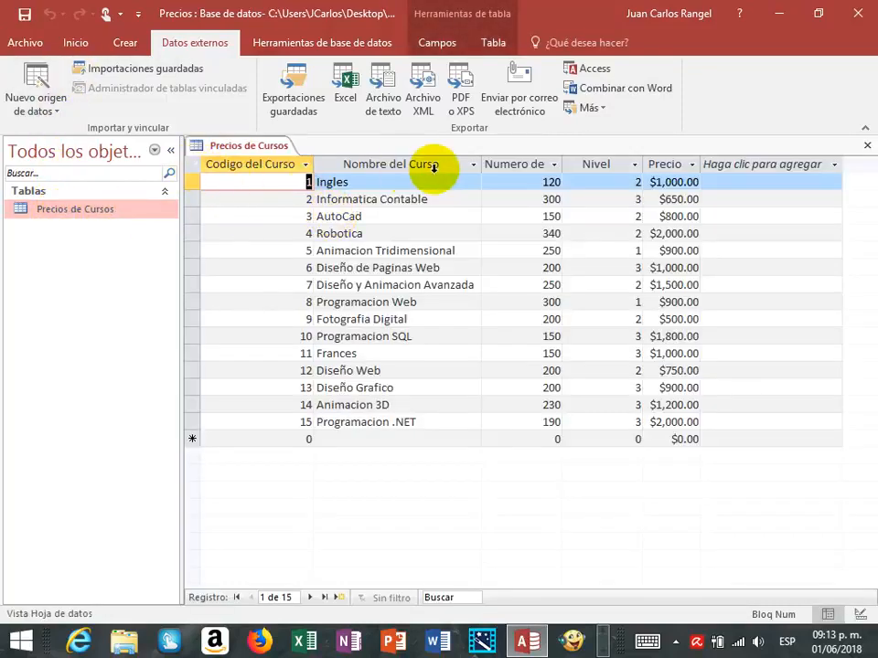
{"action": "left_click", "coordinate": [70, 43]}
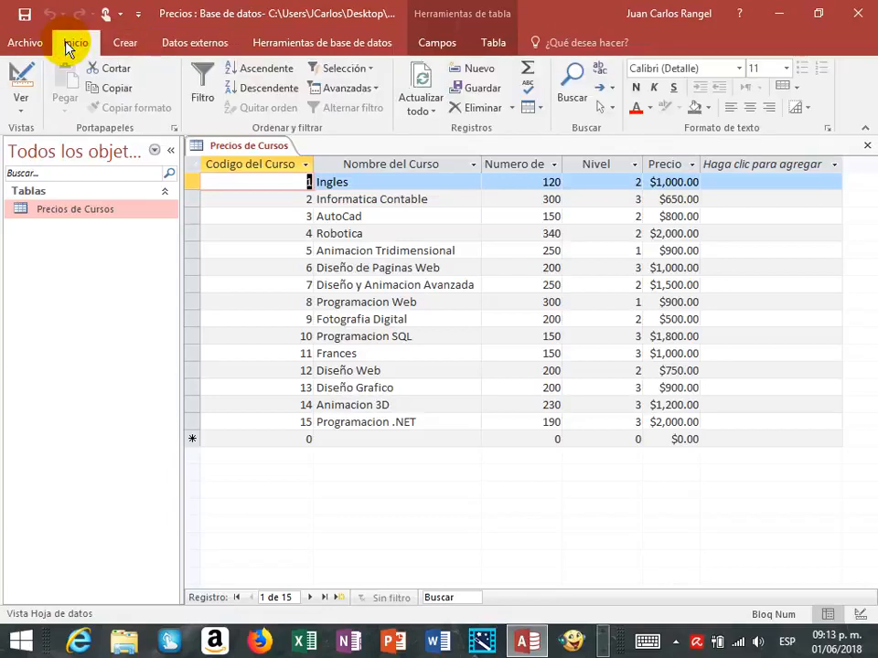
{"action": "left_click", "coordinate": [14, 112]}
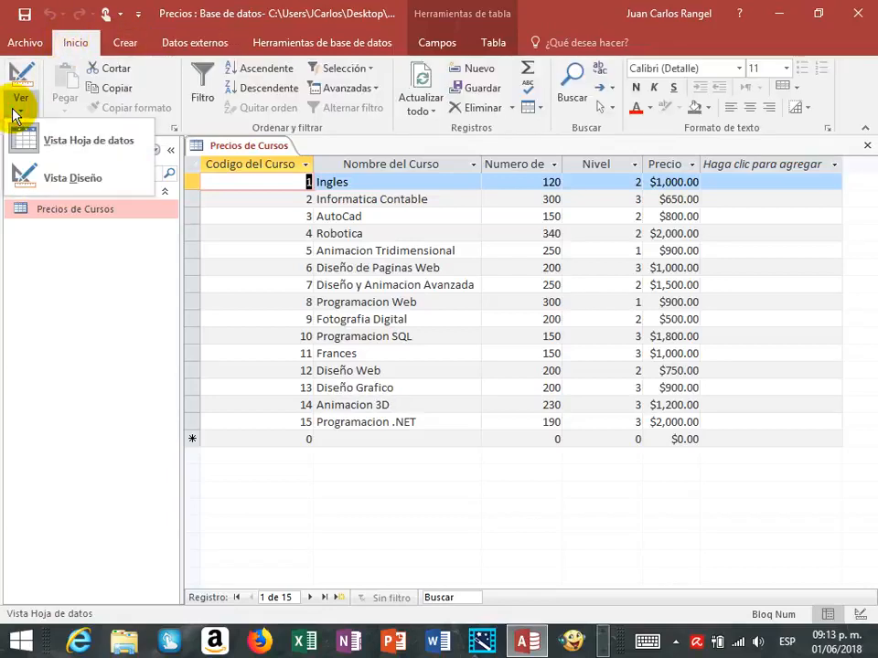
{"action": "left_click", "coordinate": [55, 185]}
{"action": "left_click", "coordinate": [170, 150]}
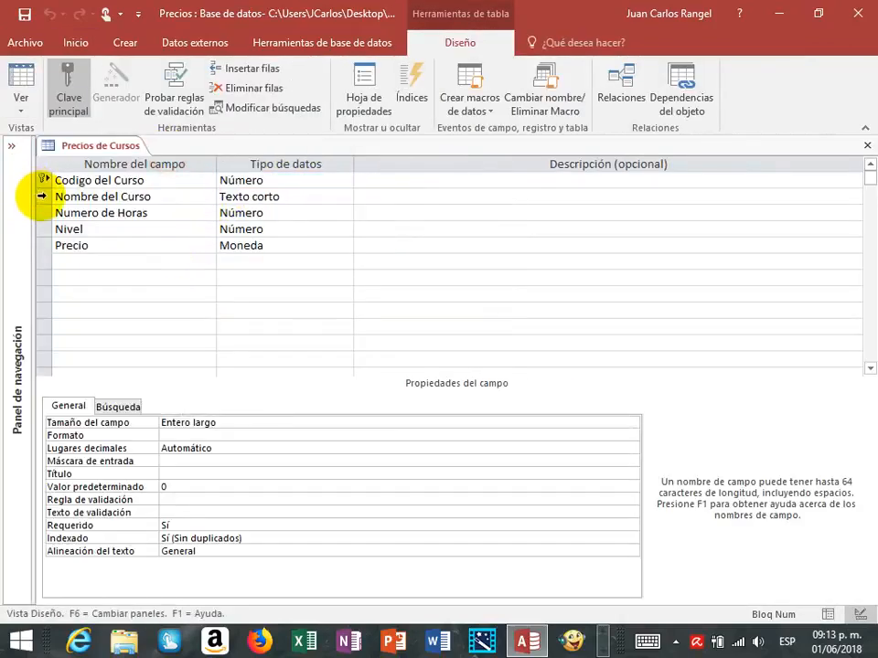
Step: Permanently delete the Numero de Horas and Nivel fields from the Precios de Cursos table
{"action": "left_click", "coordinate": [42, 198]}
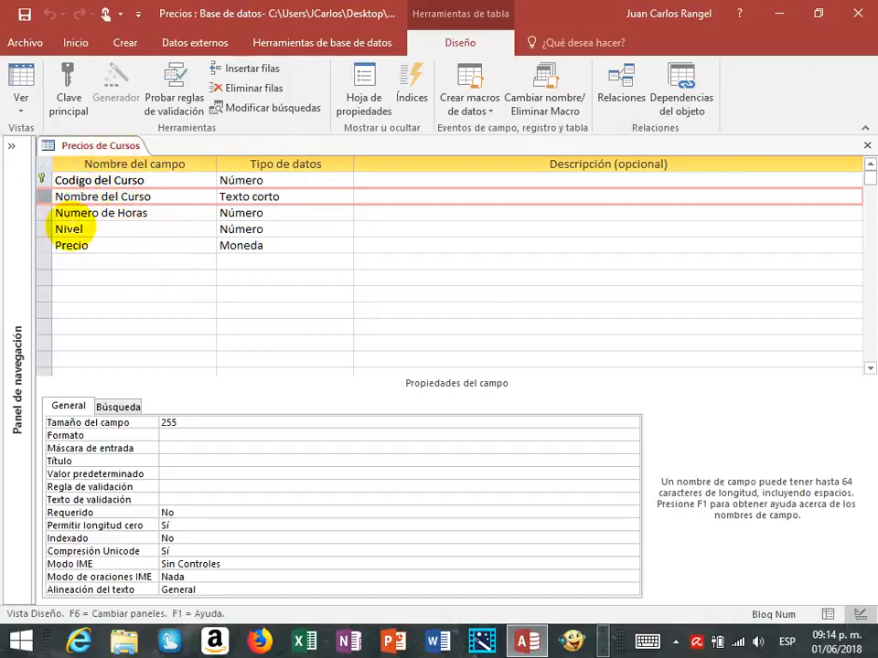
{"action": "left_click_drag", "start_coordinate": [42, 212], "coordinate": [44, 224]}
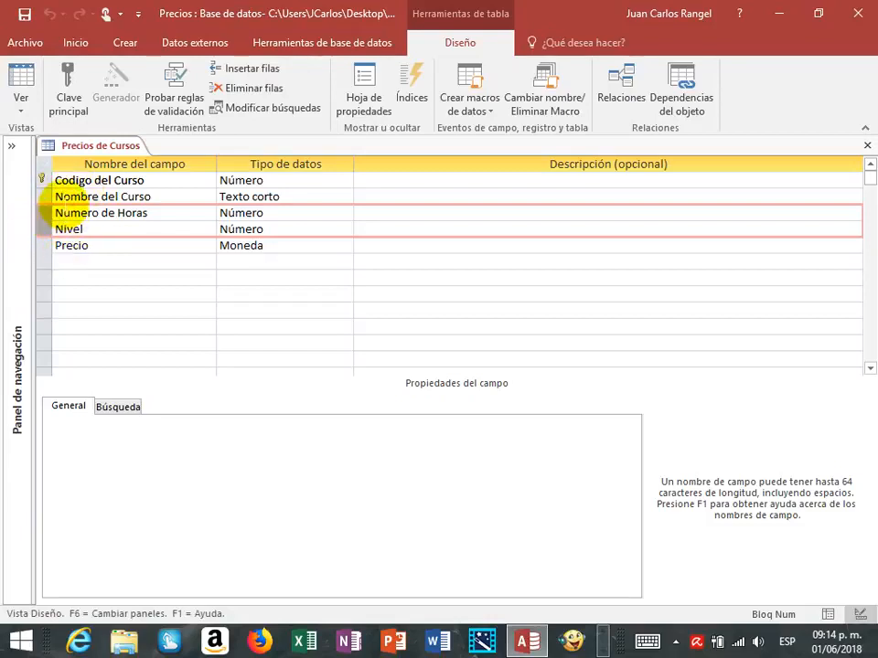
{"action": "left_click", "coordinate": [260, 90]}
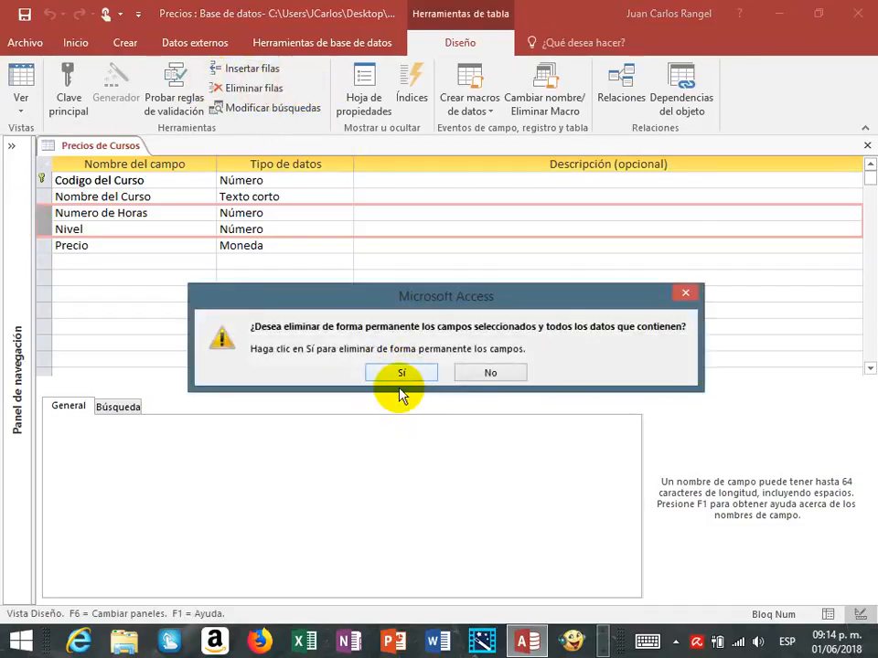
{"action": "left_click", "coordinate": [405, 373]}
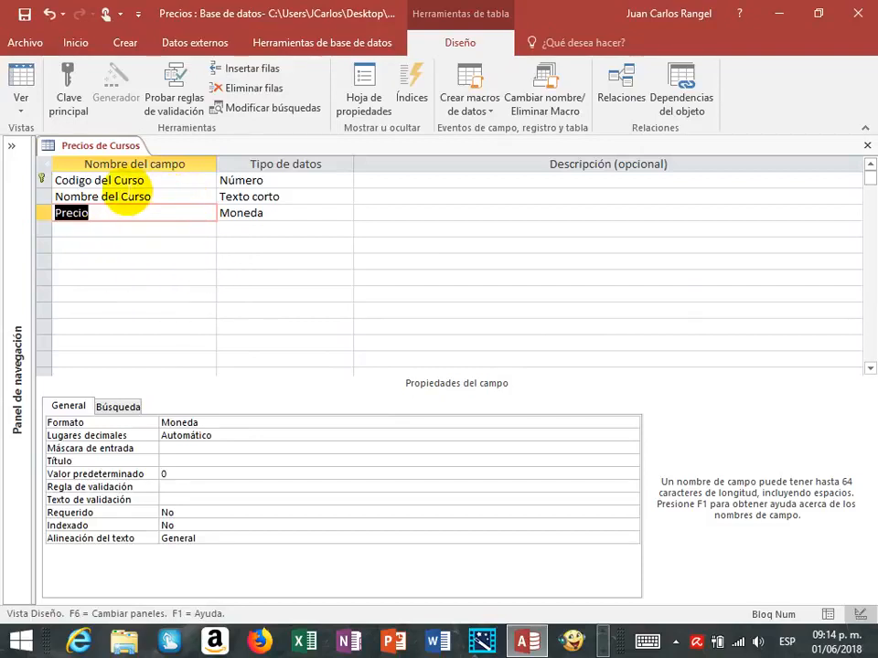
Step: Check the remaining fields, then save the design change and show Precios de Cursos in Datasheet view
{"action": "left_click", "coordinate": [125, 182]}
{"action": "left_click", "coordinate": [122, 196]}
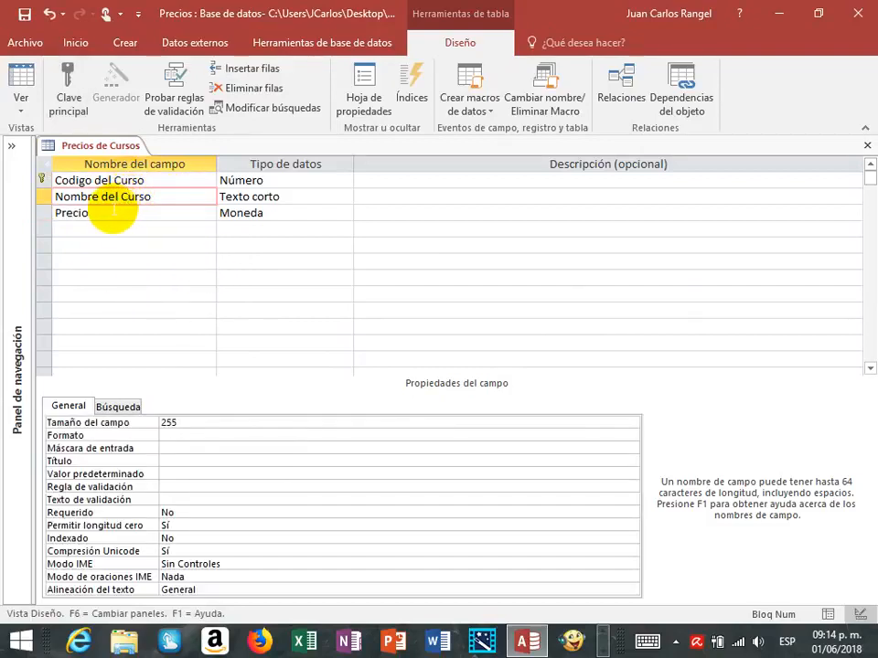
{"action": "left_click", "coordinate": [110, 213]}
{"action": "left_click", "coordinate": [103, 179]}
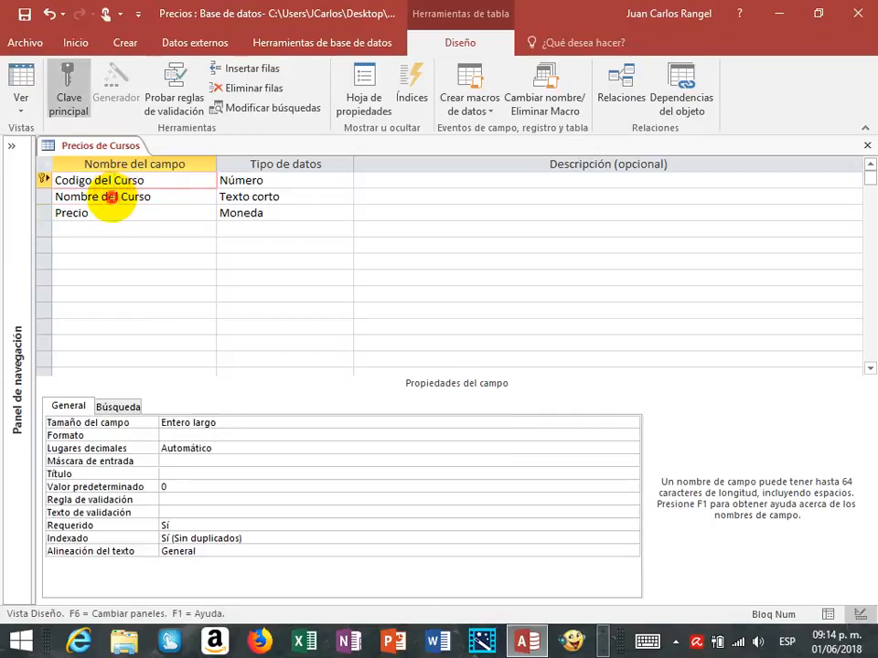
{"action": "left_click", "coordinate": [110, 196]}
{"action": "left_click", "coordinate": [92, 212]}
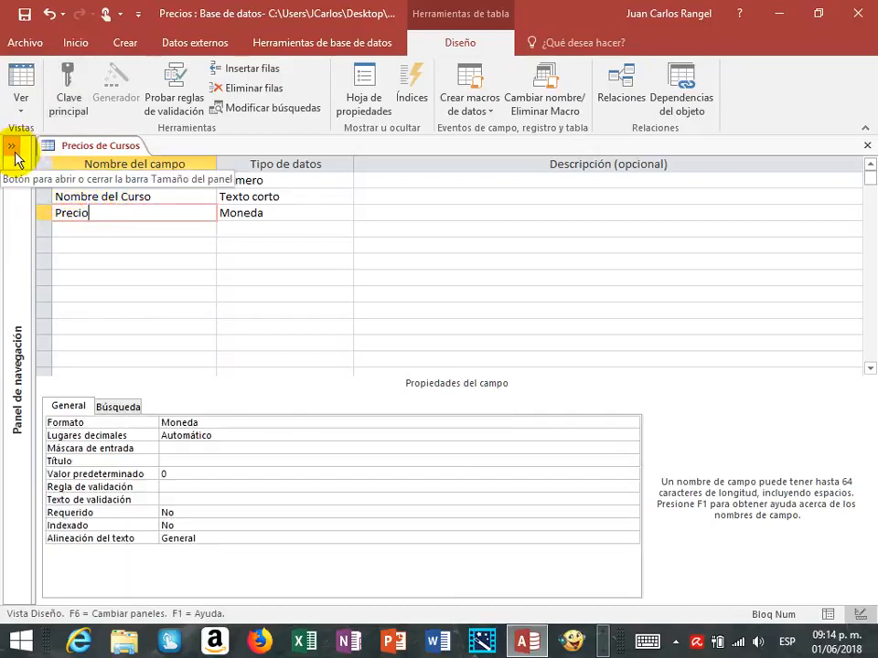
{"action": "left_click", "coordinate": [20, 108]}
{"action": "left_click", "coordinate": [73, 145]}
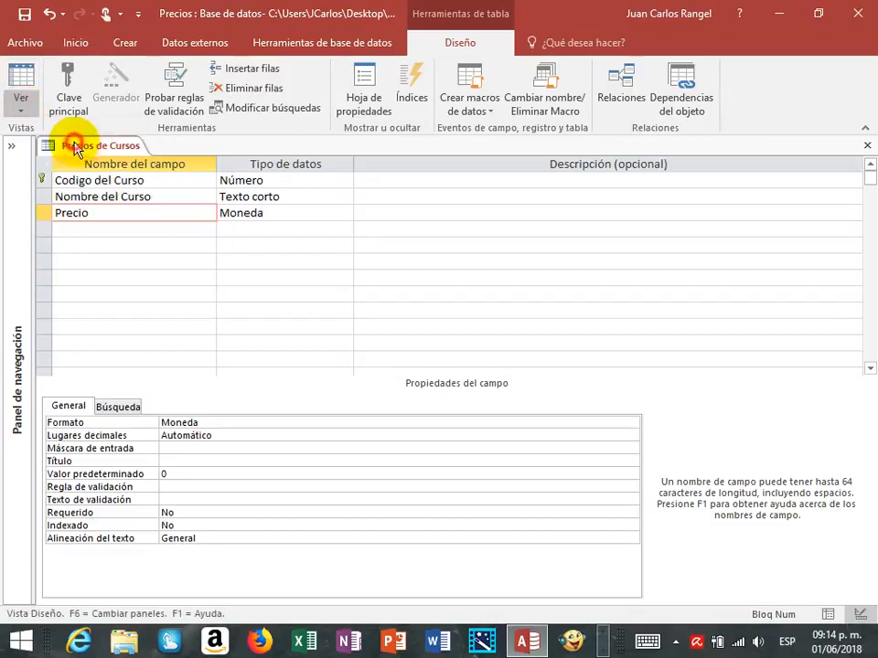
{"action": "left_click", "coordinate": [401, 375]}
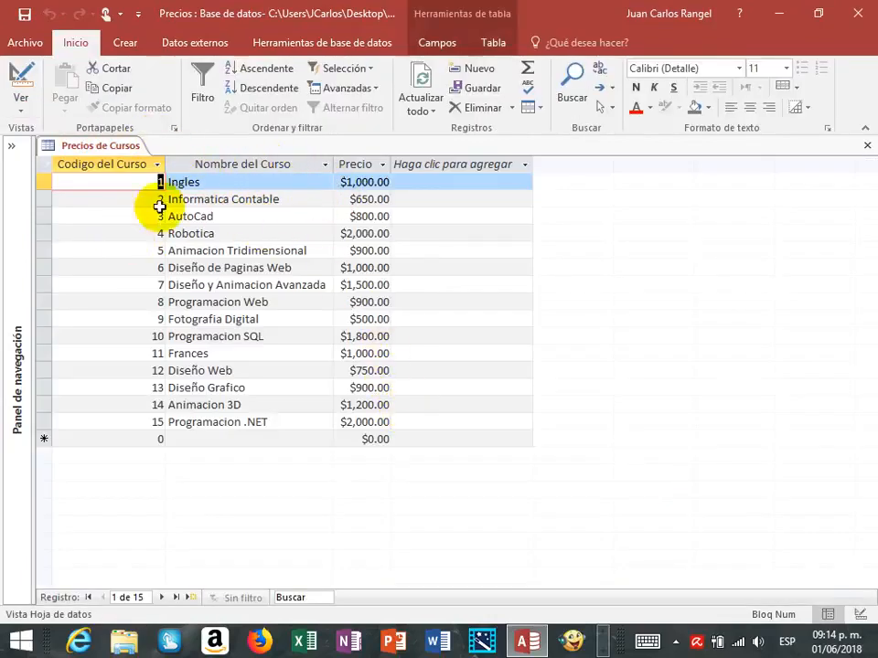
Step: Set the price of the Ingles course to $2,000.00 and close the table
{"action": "left_click", "coordinate": [352, 181]}
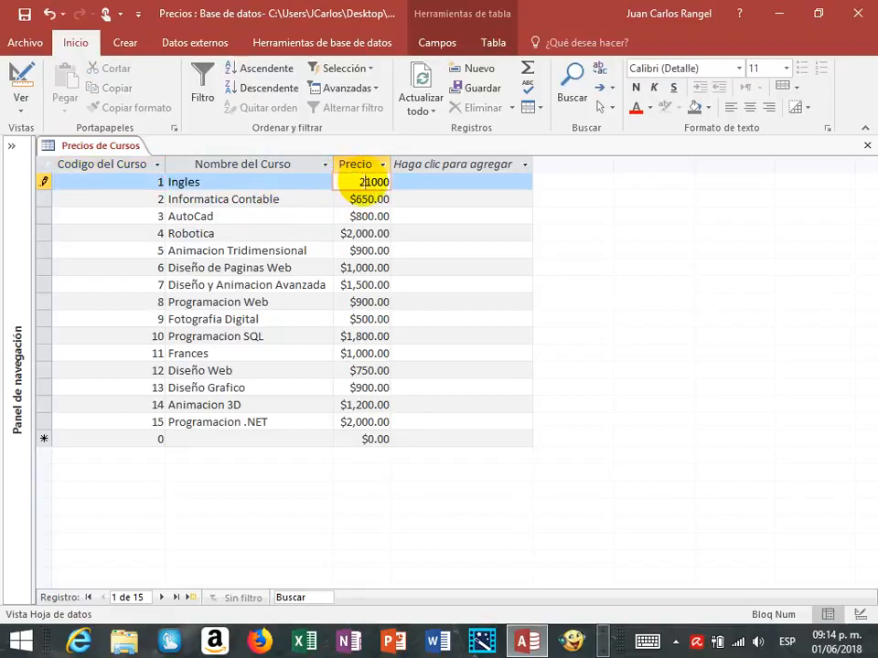
{"action": "left_click", "coordinate": [435, 217]}
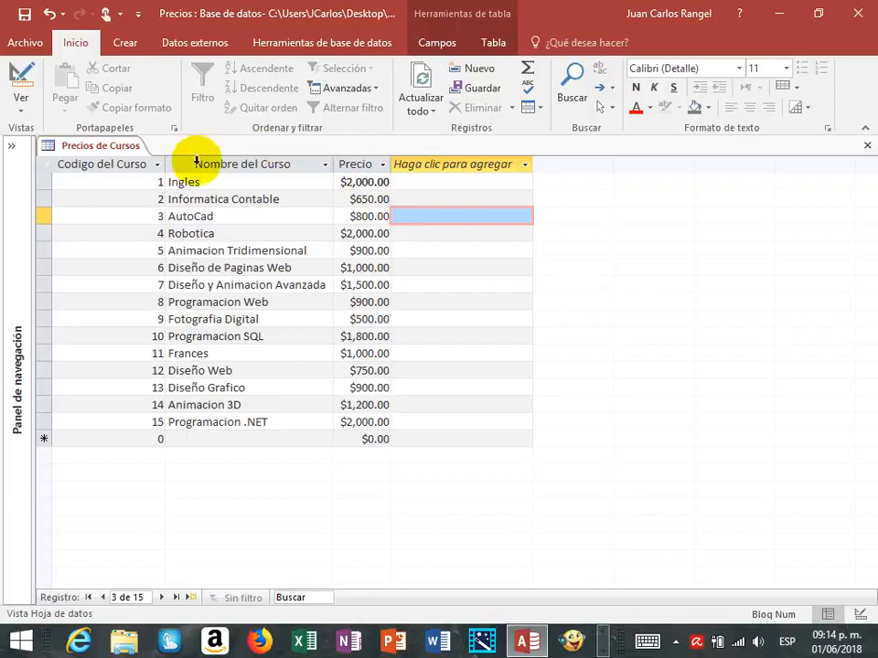
{"action": "left_click", "coordinate": [867, 145]}
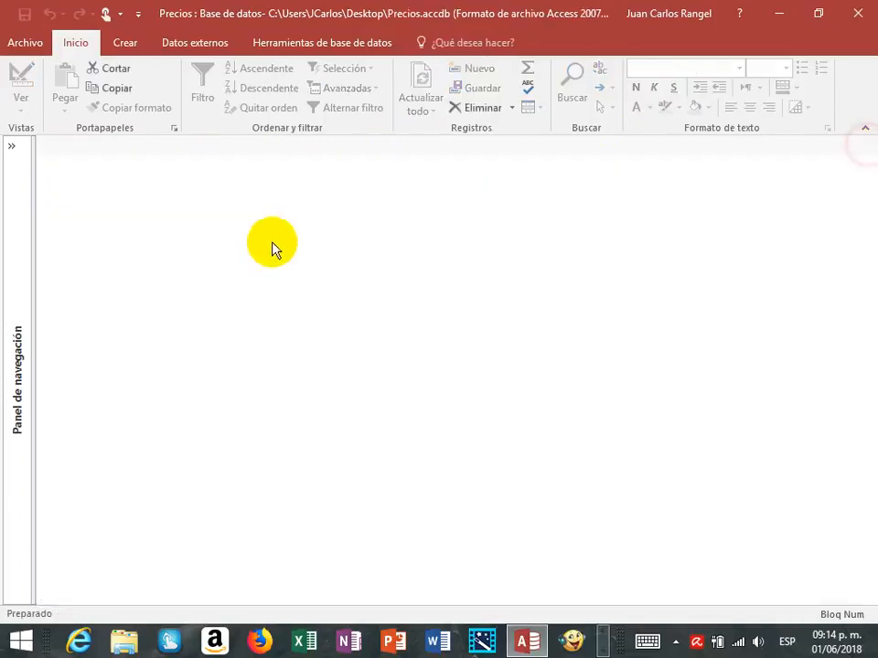
Step: Expand the object list, reopen Precios de Cursos to check the Ingles price, and close the table
{"action": "left_click", "coordinate": [11, 148]}
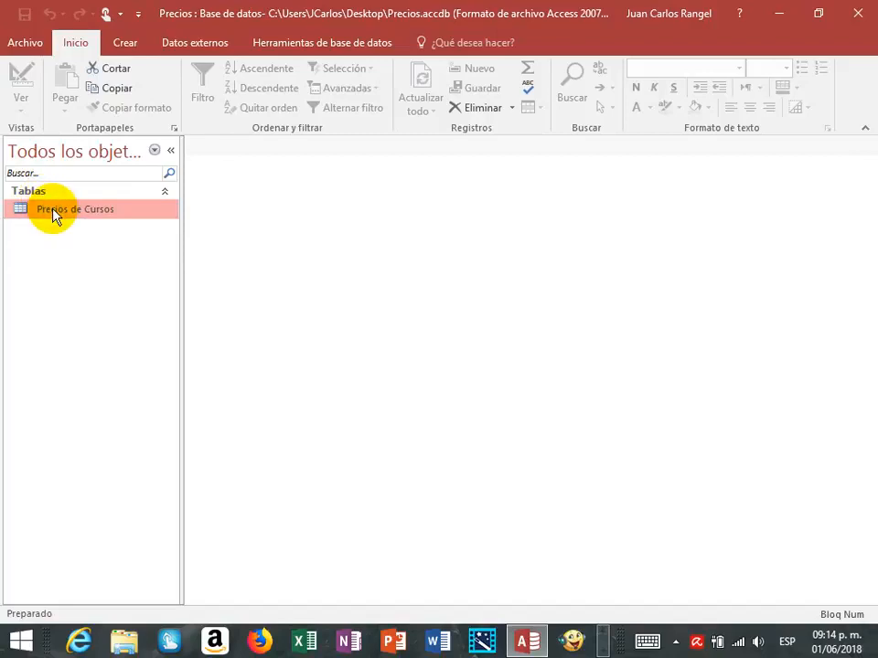
{"action": "double_click", "coordinate": [53, 210]}
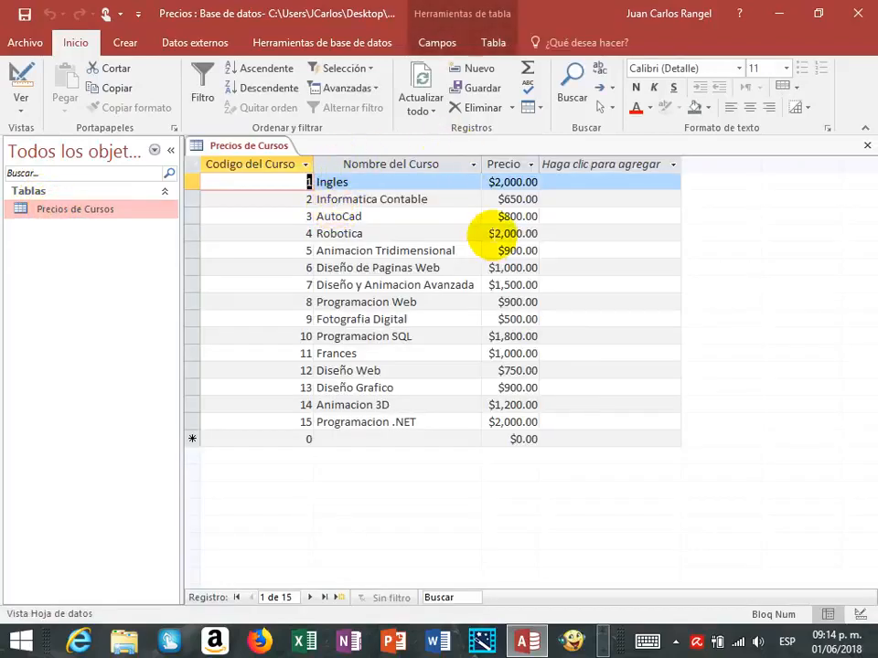
{"action": "left_click", "coordinate": [484, 181]}
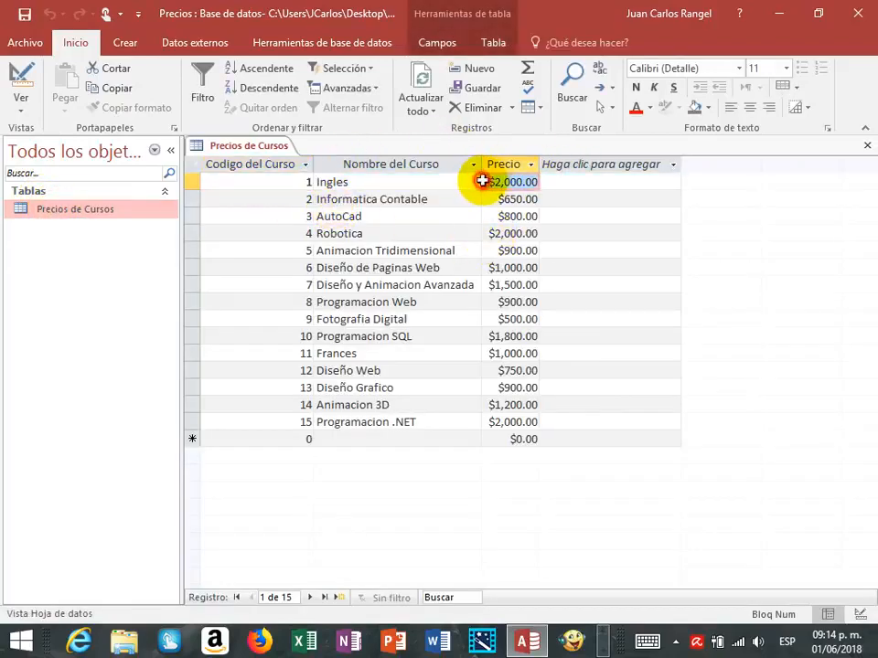
{"action": "left_click", "coordinate": [866, 147]}
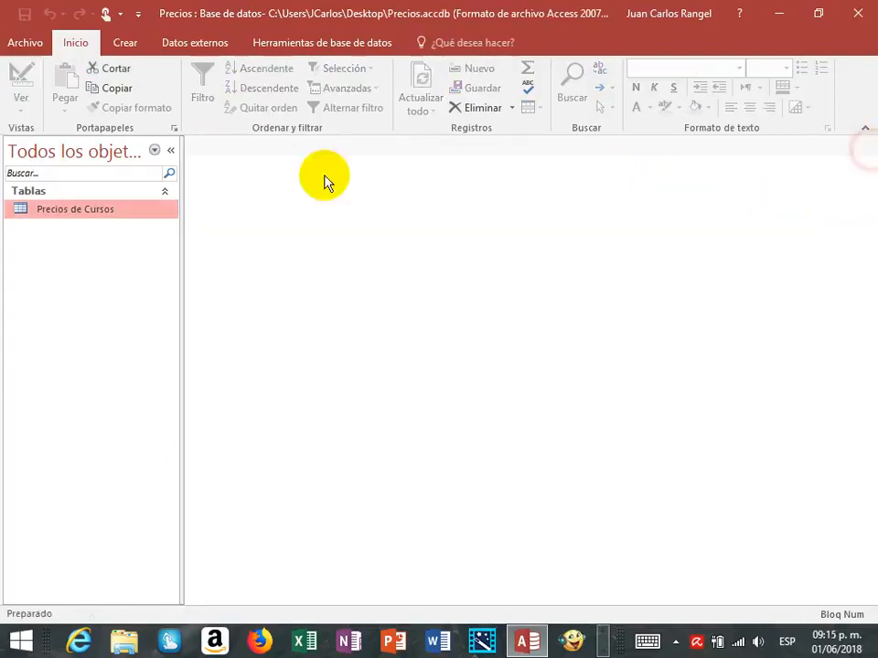
Step: Close the Precios database and reopen the recent Escuela database, entering its database password
{"action": "left_click", "coordinate": [22, 45]}
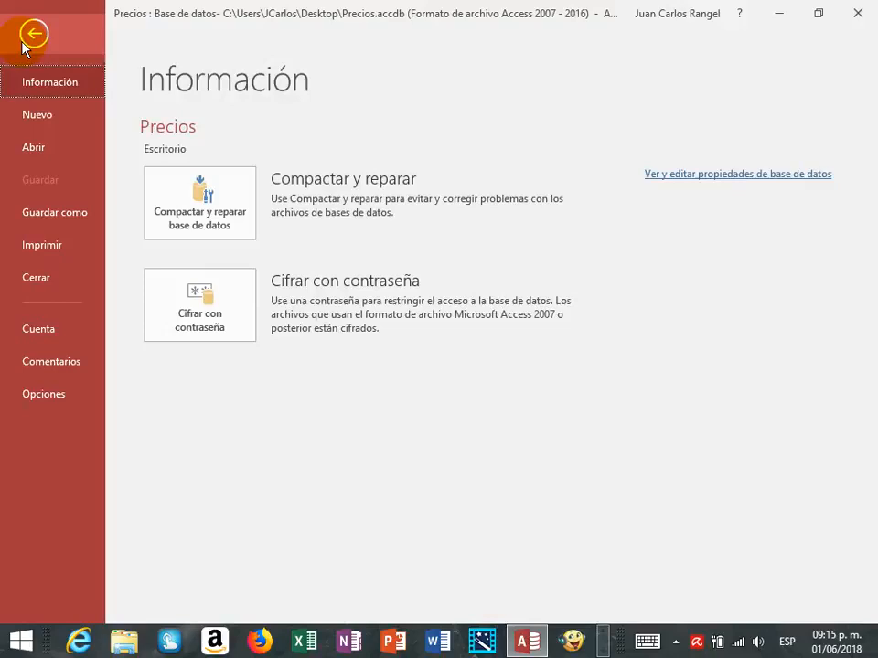
{"action": "left_click", "coordinate": [36, 278]}
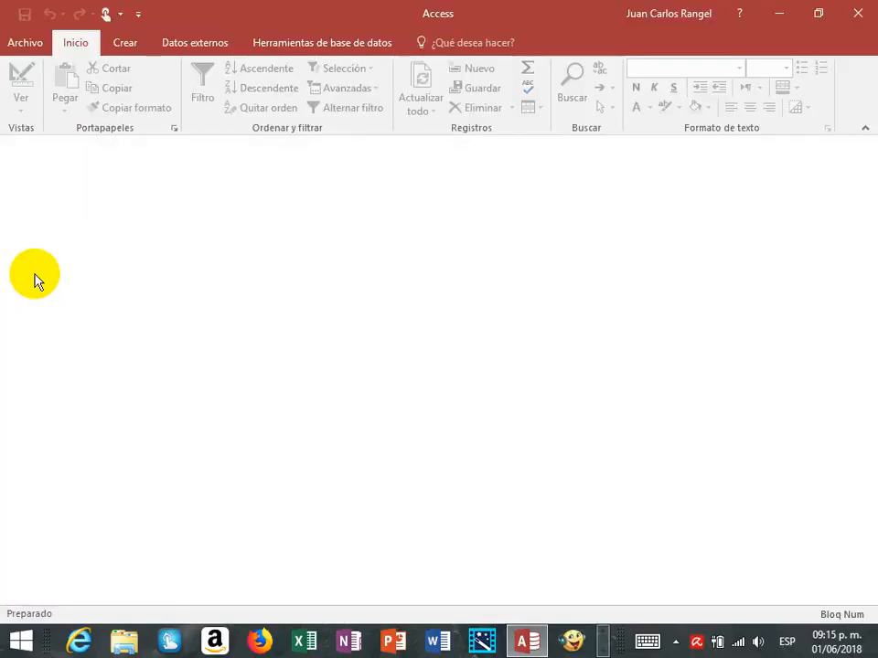
{"action": "left_click", "coordinate": [21, 46]}
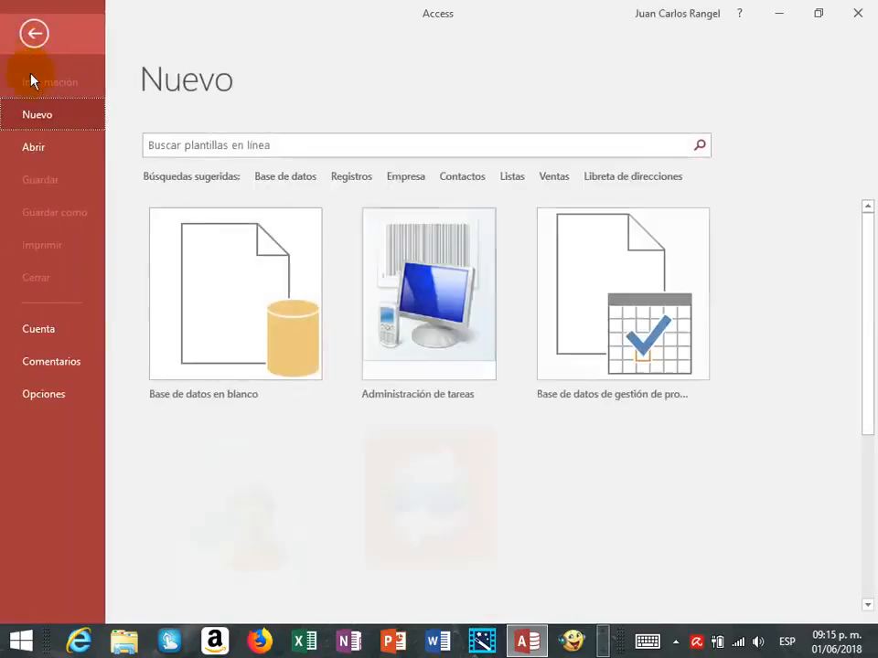
{"action": "left_click", "coordinate": [38, 154]}
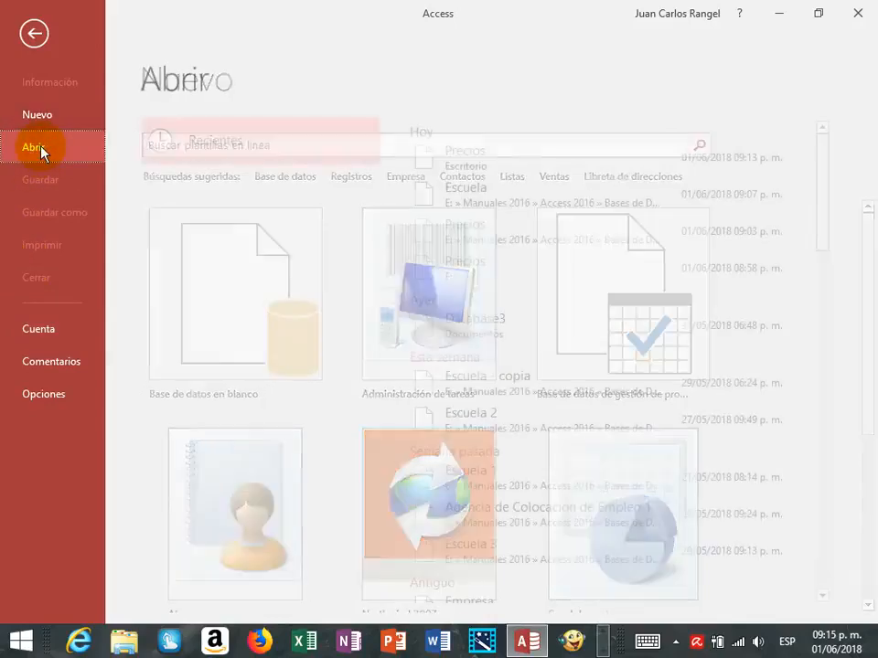
{"action": "left_click", "coordinate": [430, 190]}
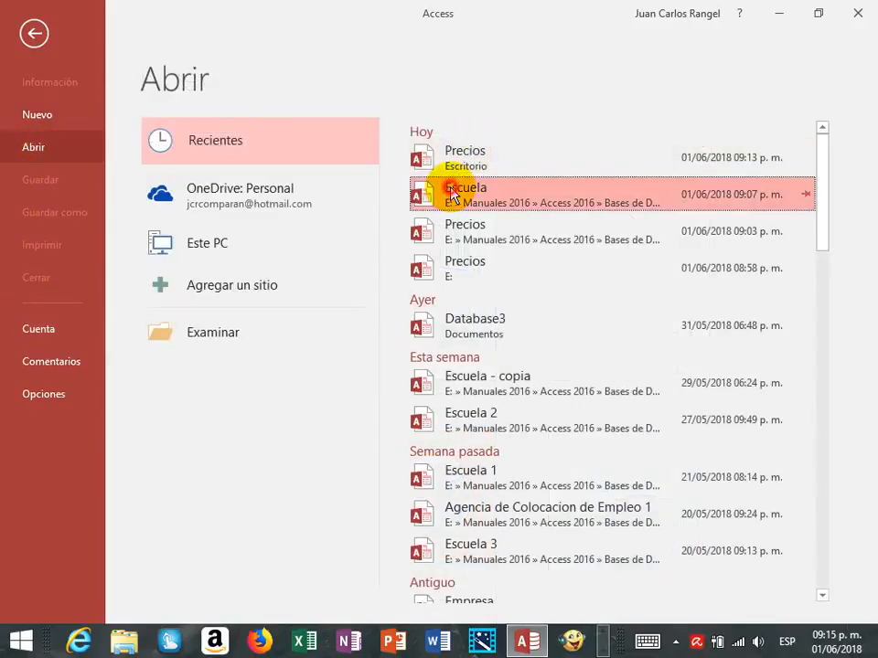
{"action": "type", "text": "****"}
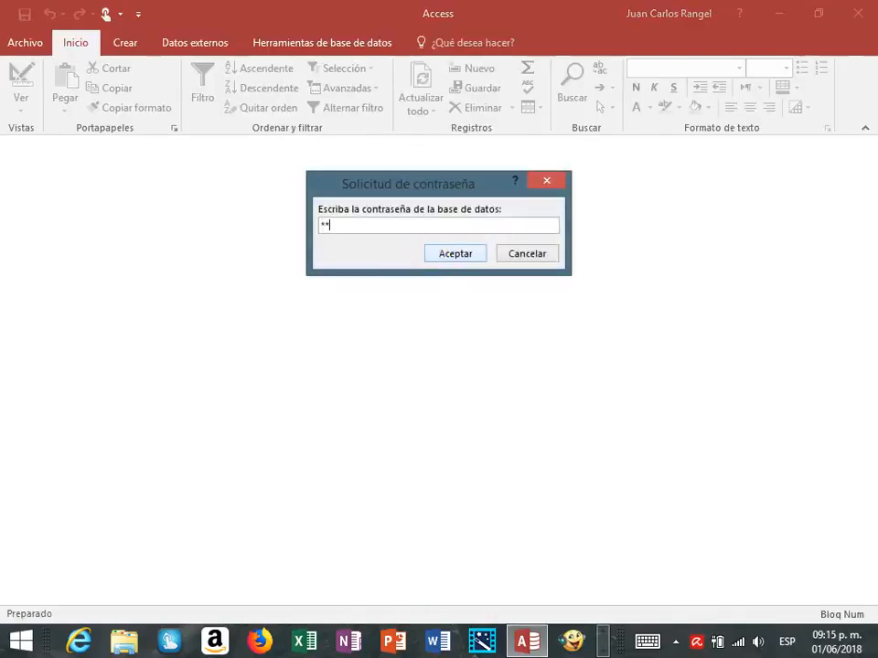
{"action": "left_click", "coordinate": [430, 255]}
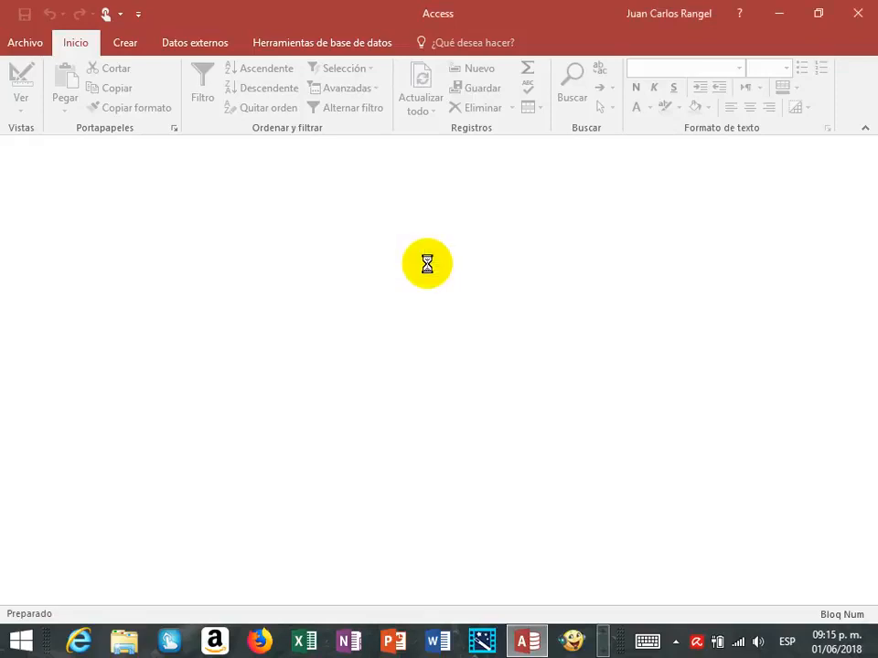
{"action": "left_click", "coordinate": [439, 262]}
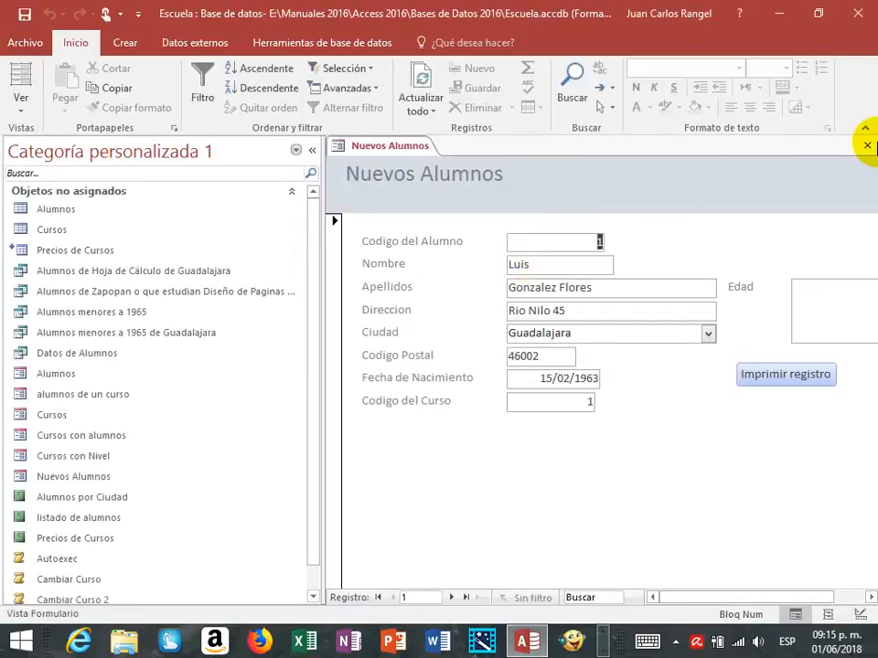
Step: Close the Nuevos Alumnos form and open the linked Precios de Cursos table
{"action": "left_click", "coordinate": [862, 141]}
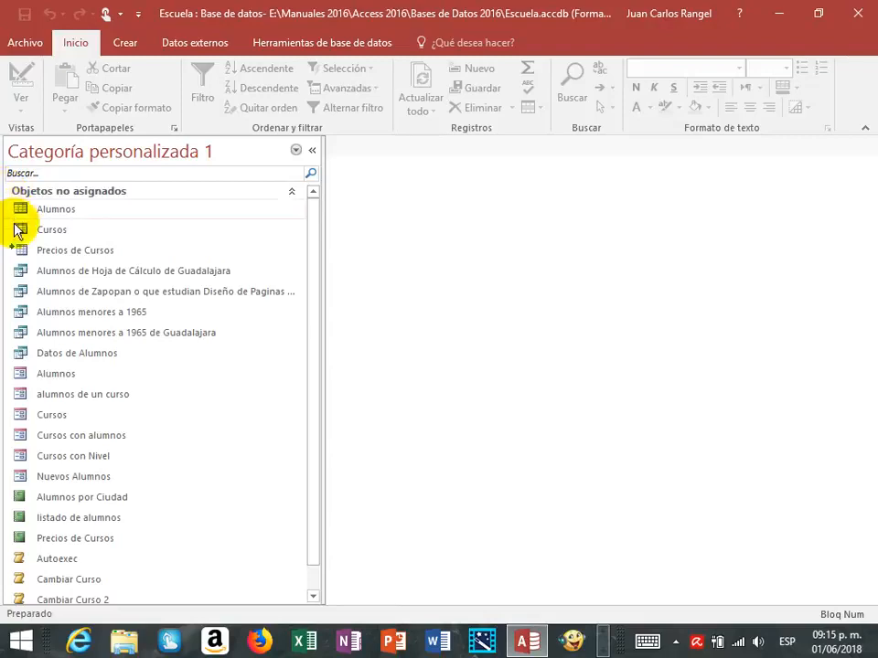
{"action": "left_click", "coordinate": [50, 252]}
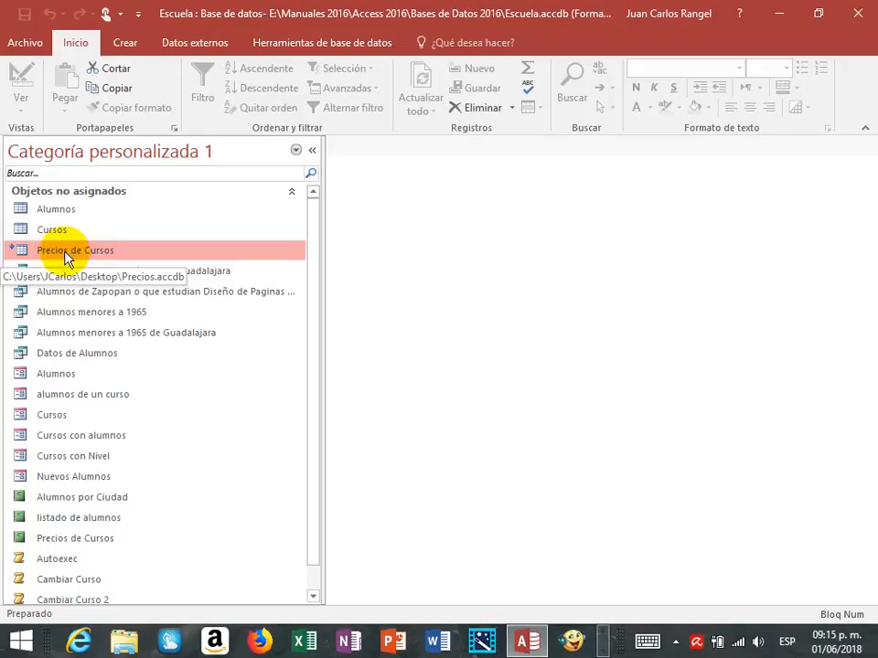
{"action": "left_click", "coordinate": [68, 259]}
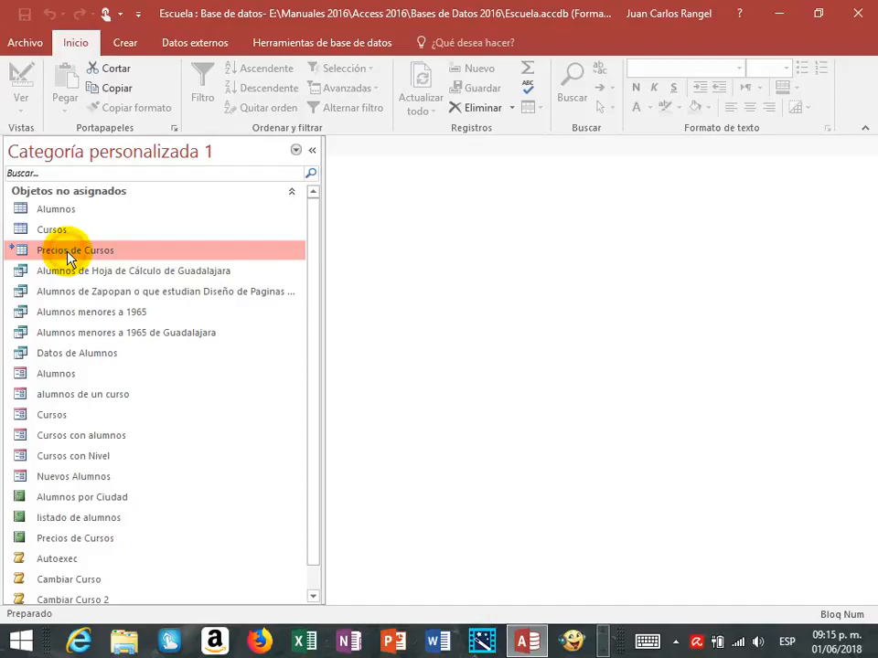
{"action": "double_click", "coordinate": [67, 259]}
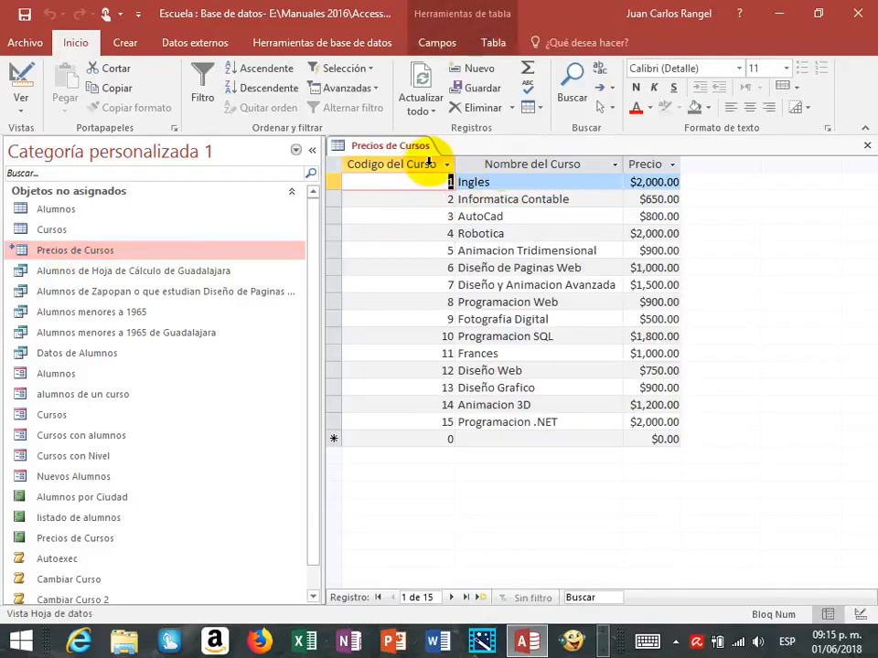
Step: Examine the table's three columns and the price of the Ingles course, and close the table
{"action": "left_click", "coordinate": [419, 165]}
{"action": "left_click", "coordinate": [517, 163]}
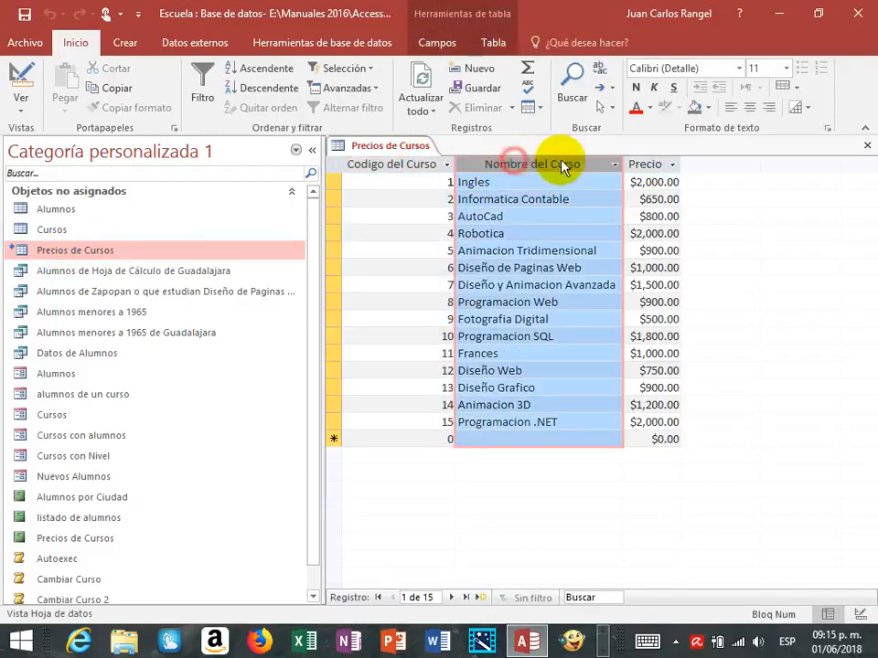
{"action": "left_click", "coordinate": [657, 164]}
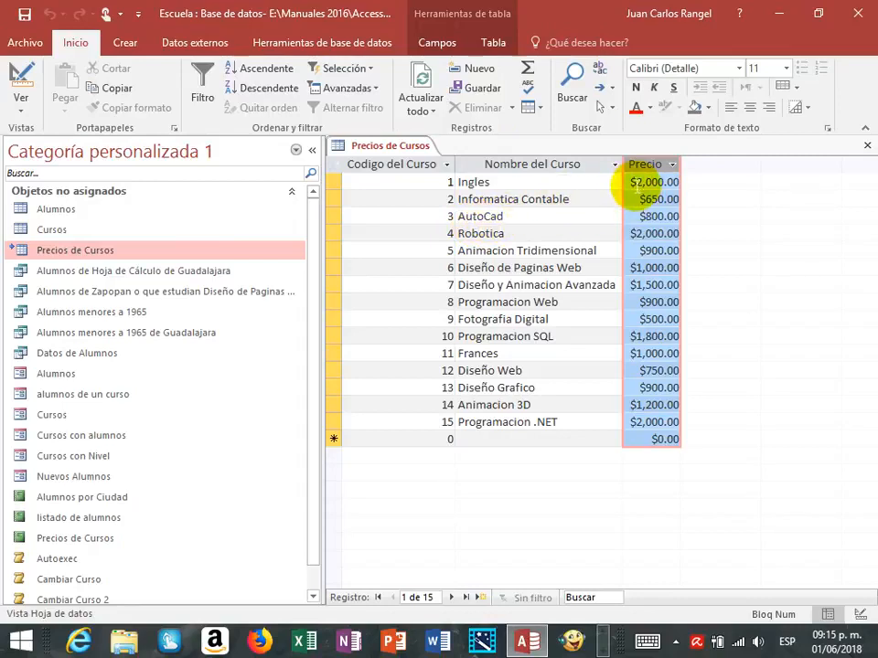
{"action": "left_click_drag", "start_coordinate": [629, 185], "coordinate": [676, 181]}
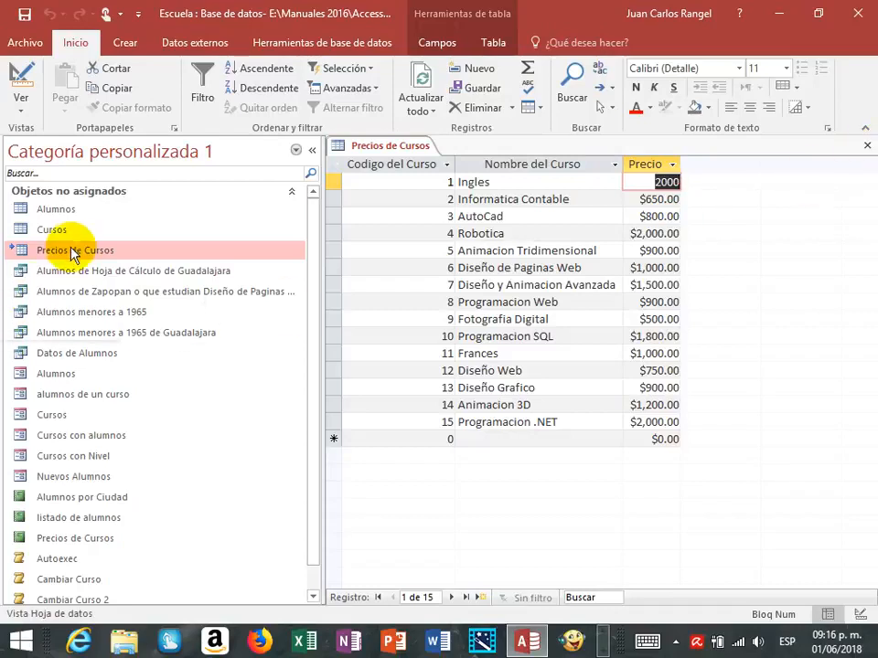
{"action": "left_click", "coordinate": [867, 144]}
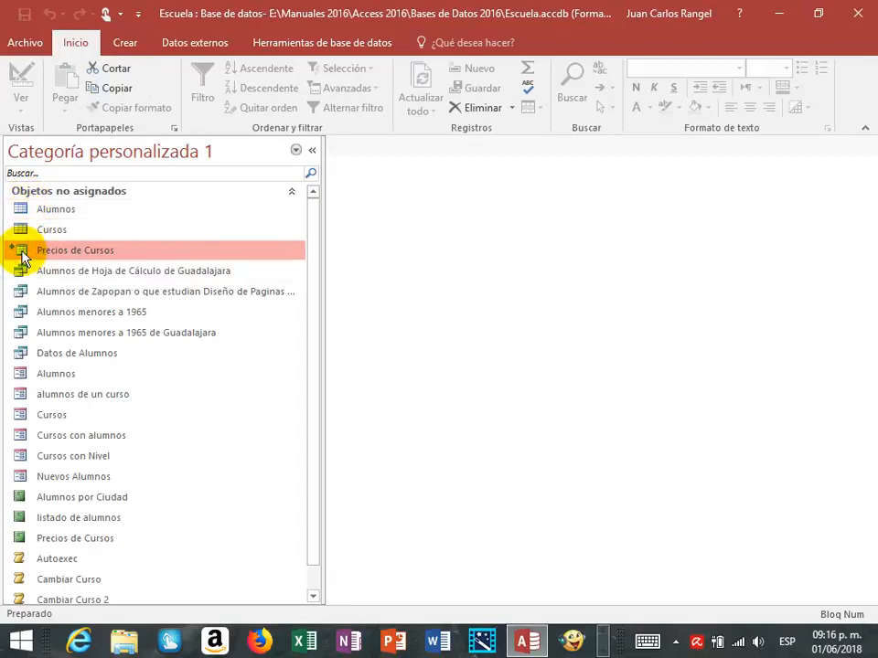
Step: Create a report from the linked Precios de Cursos table and collapse the object list
{"action": "left_click", "coordinate": [123, 47]}
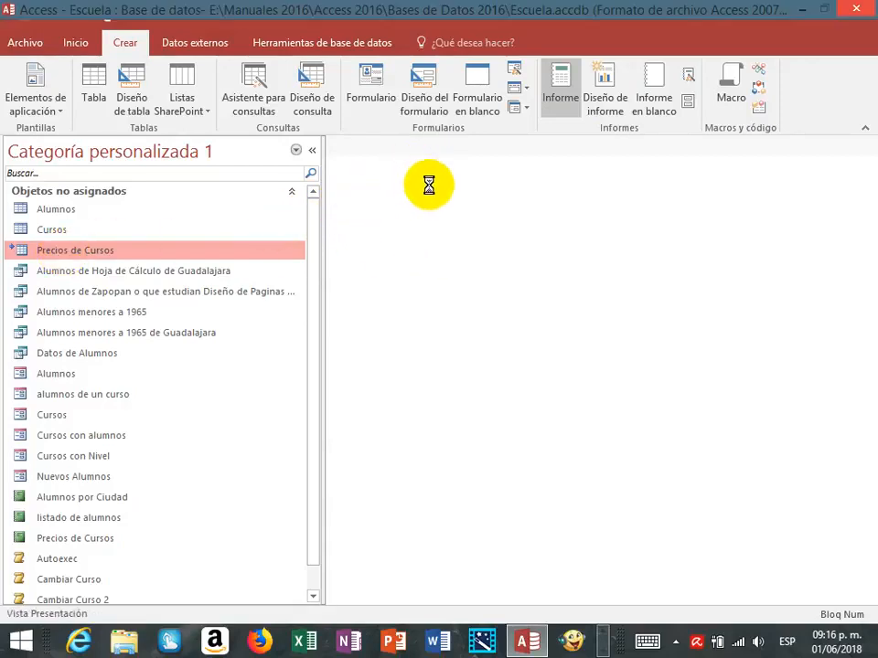
{"action": "left_click", "coordinate": [311, 154]}
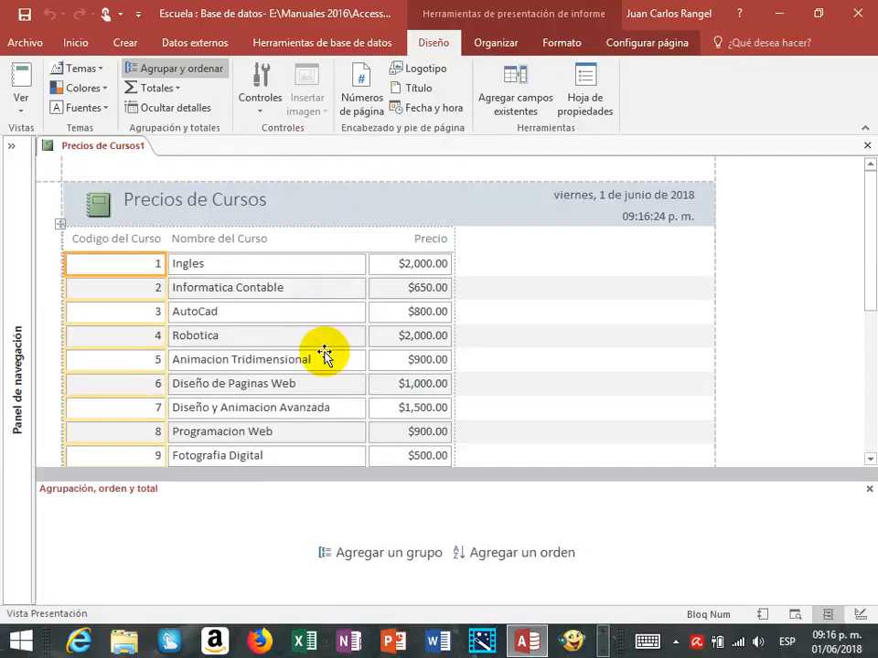
{"action": "left_click", "coordinate": [774, 314]}
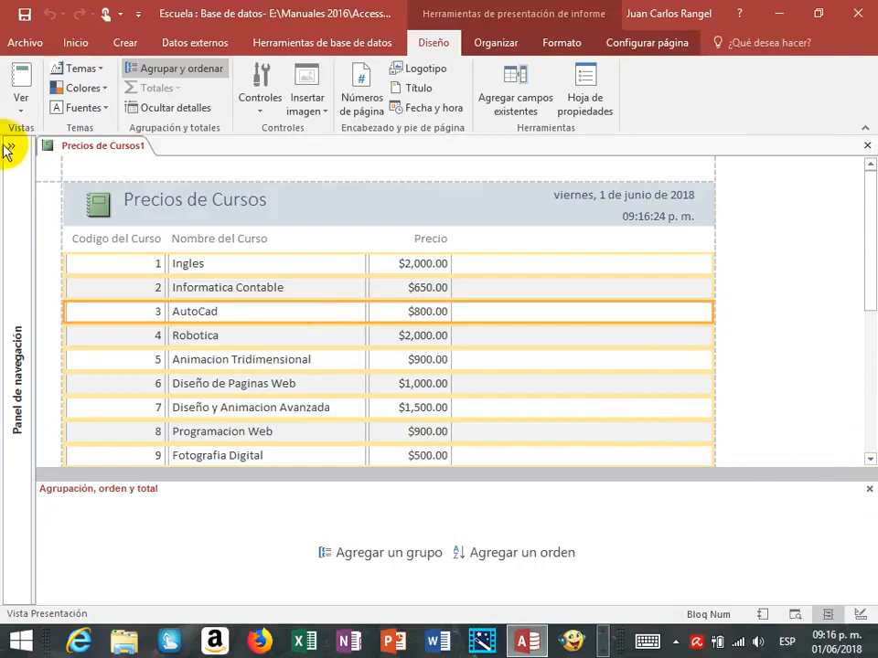
Step: Review the course prices report in print preview down to its total, and close the preview
{"action": "left_click", "coordinate": [21, 100]}
{"action": "left_click", "coordinate": [77, 180]}
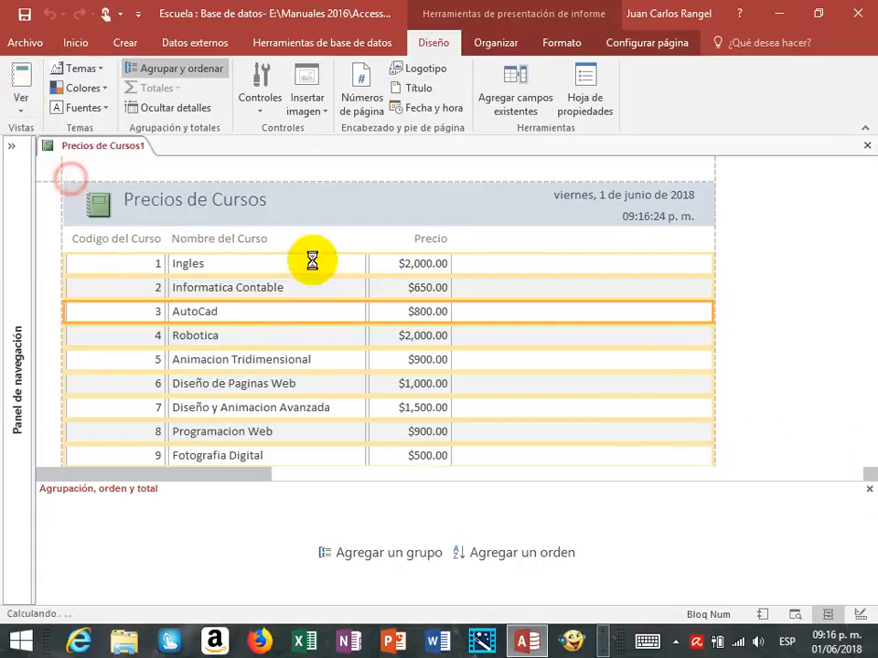
{"action": "scroll", "coordinate": [546, 385], "scroll_direction": "down", "scroll_amount": 2}
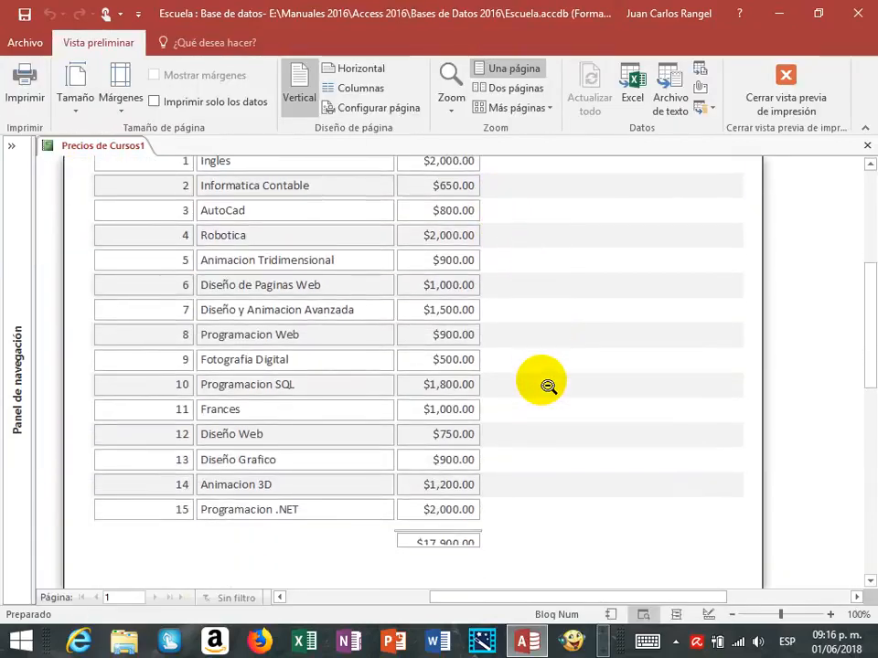
{"action": "scroll", "coordinate": [546, 385], "scroll_direction": "up", "scroll_amount": 3}
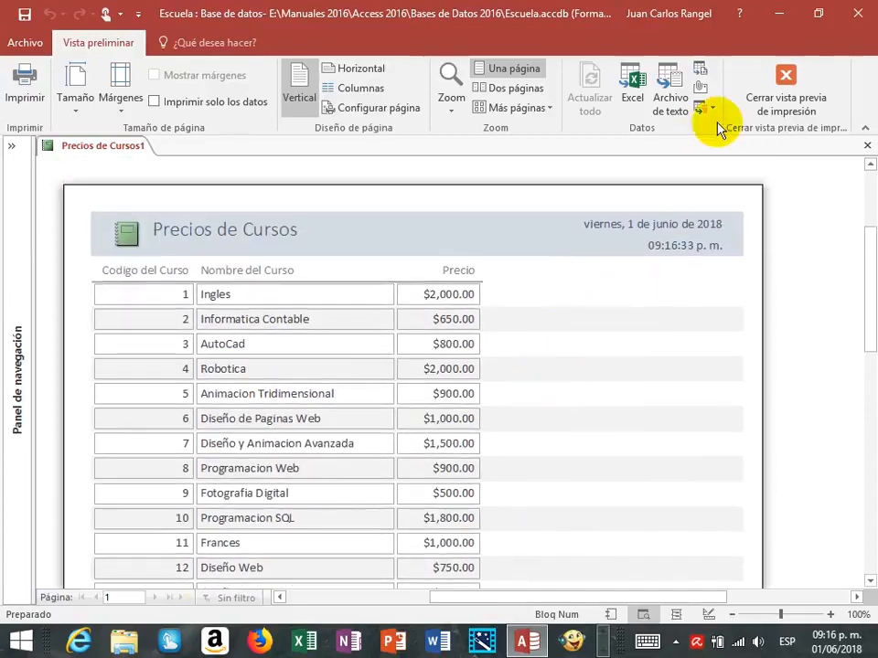
{"action": "left_click", "coordinate": [785, 91]}
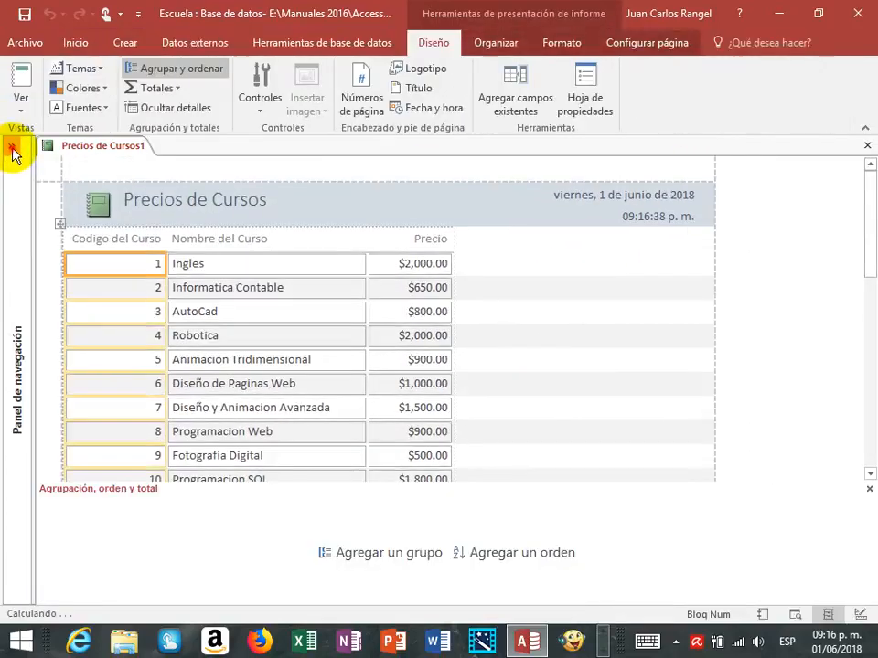
Step: Expand the object list again and close the new report, saving it as Precios de Cursos1
{"action": "left_click", "coordinate": [13, 149]}
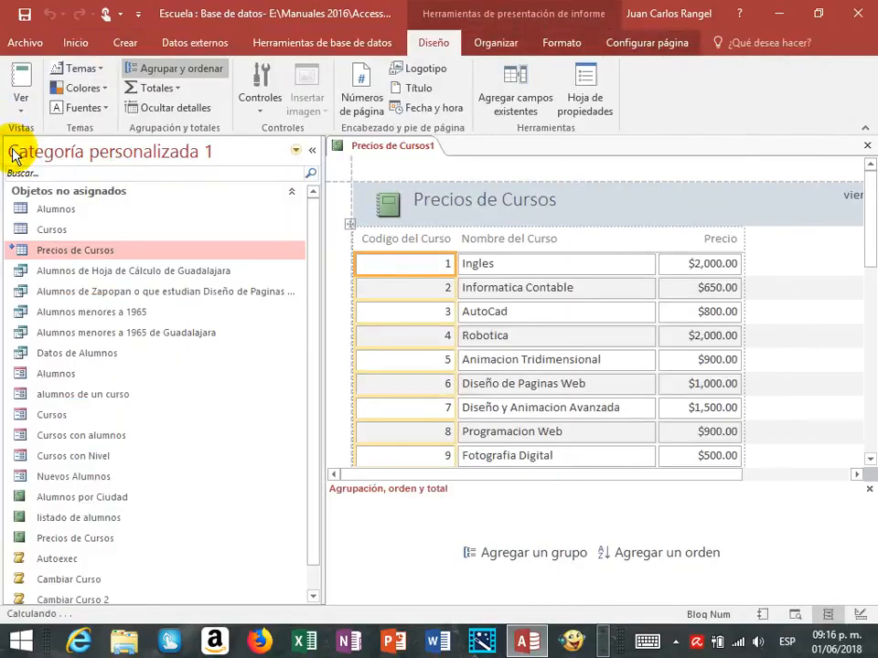
{"action": "left_click", "coordinate": [57, 210]}
{"action": "left_click", "coordinate": [50, 231]}
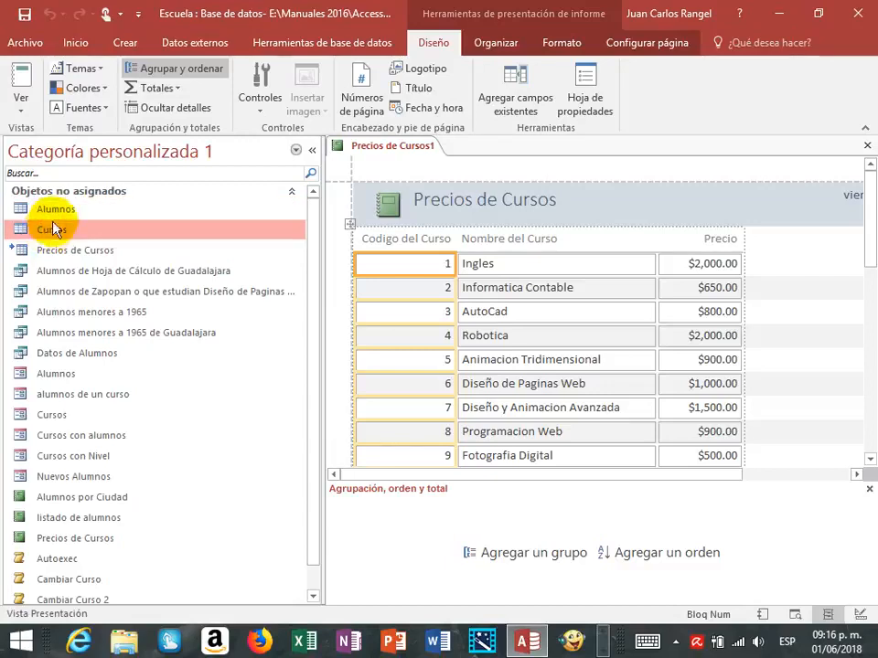
{"action": "left_click", "coordinate": [57, 209]}
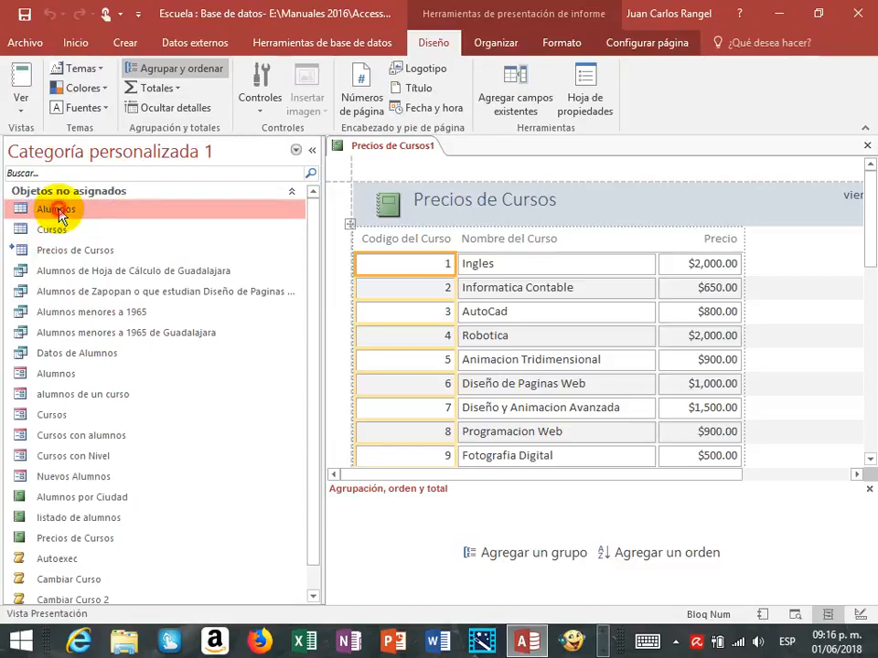
{"action": "left_click", "coordinate": [866, 145]}
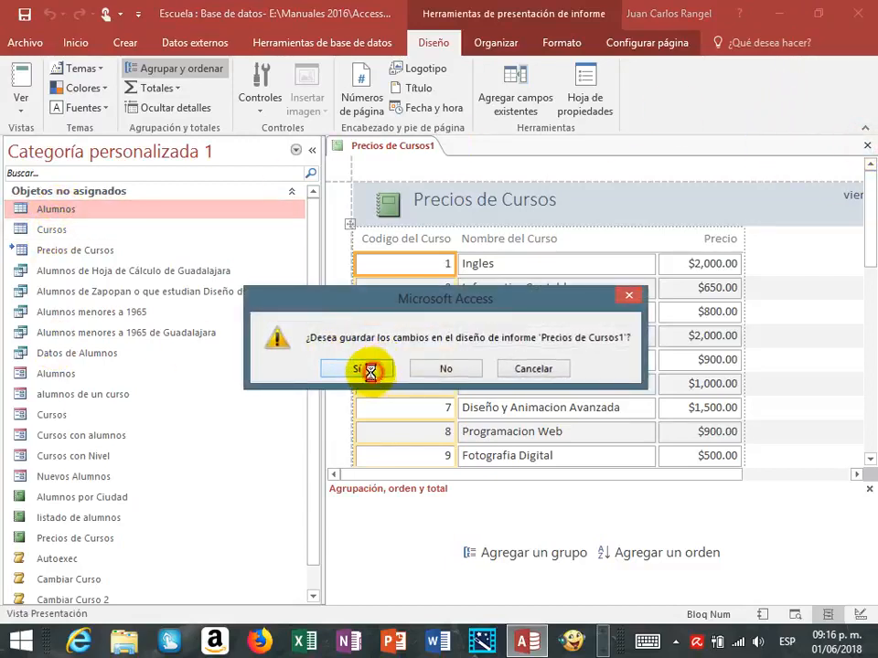
{"action": "left_click", "coordinate": [370, 368]}
{"action": "left_click", "coordinate": [440, 254]}
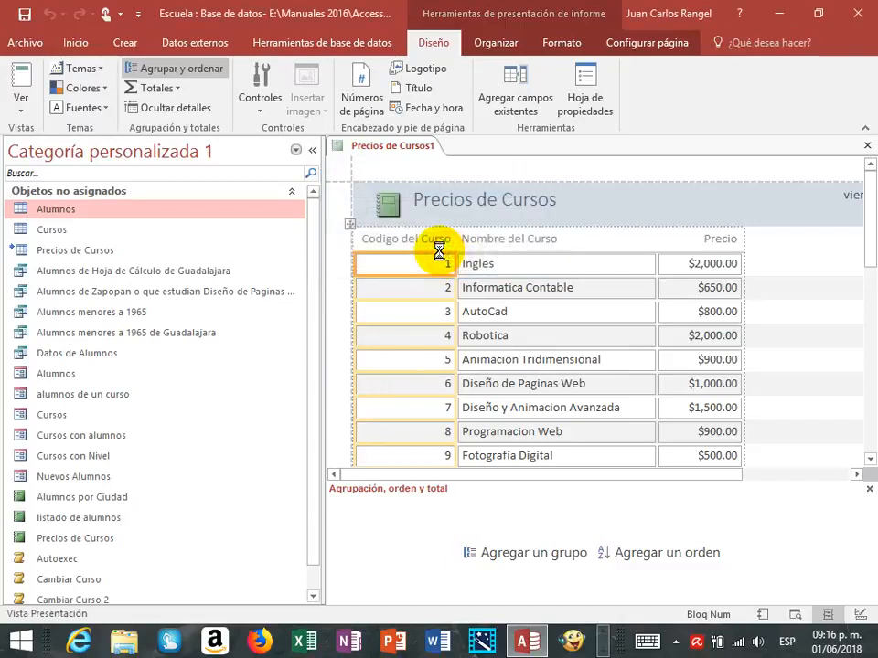